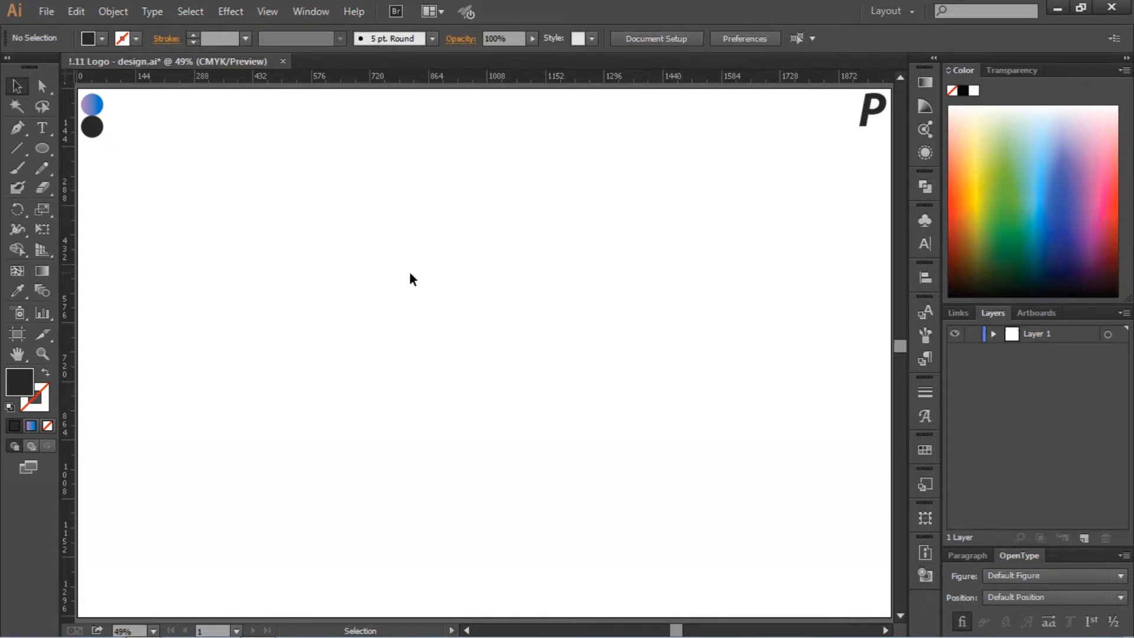
Add the text "P" in Myriad Pro Bold Italic near the middle of the artboard
click(42, 127)
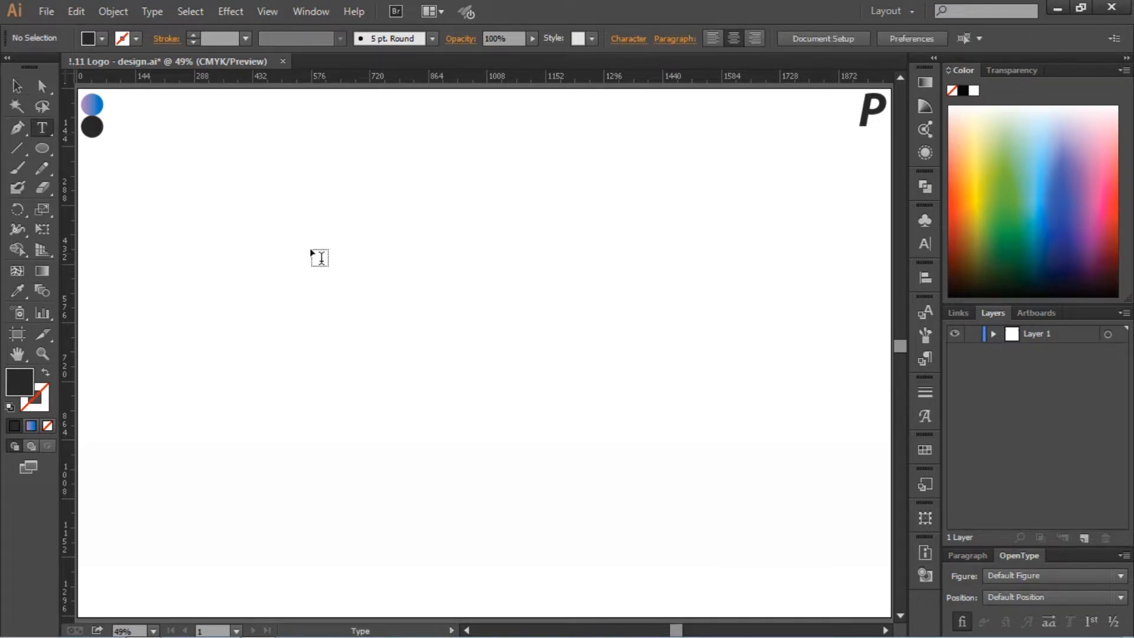
click(444, 306)
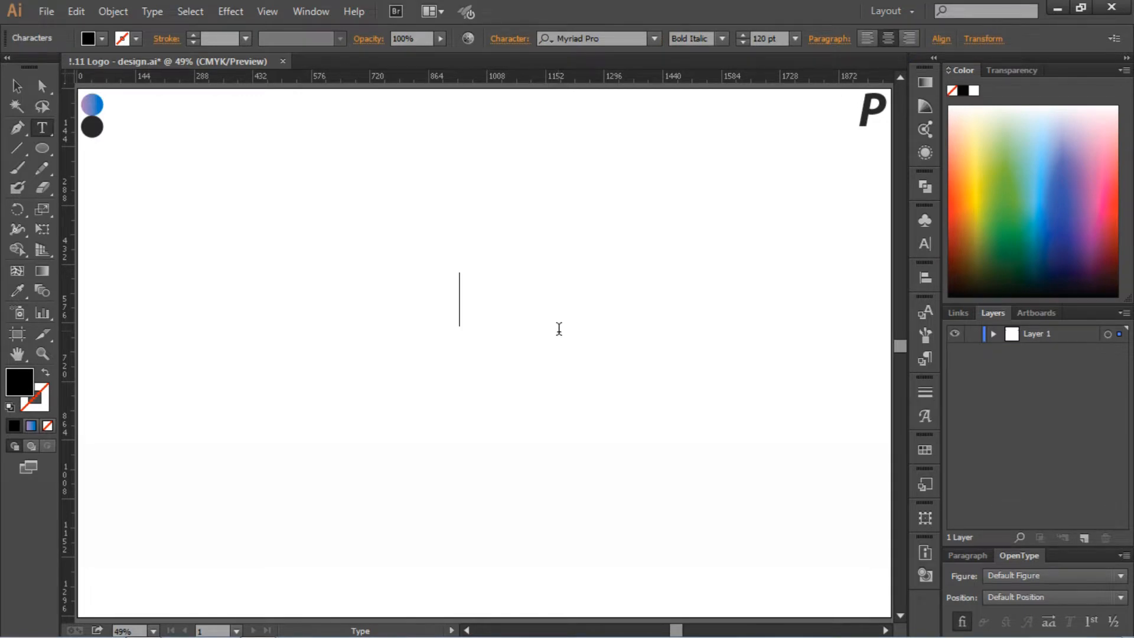
key(shift)
text(P)
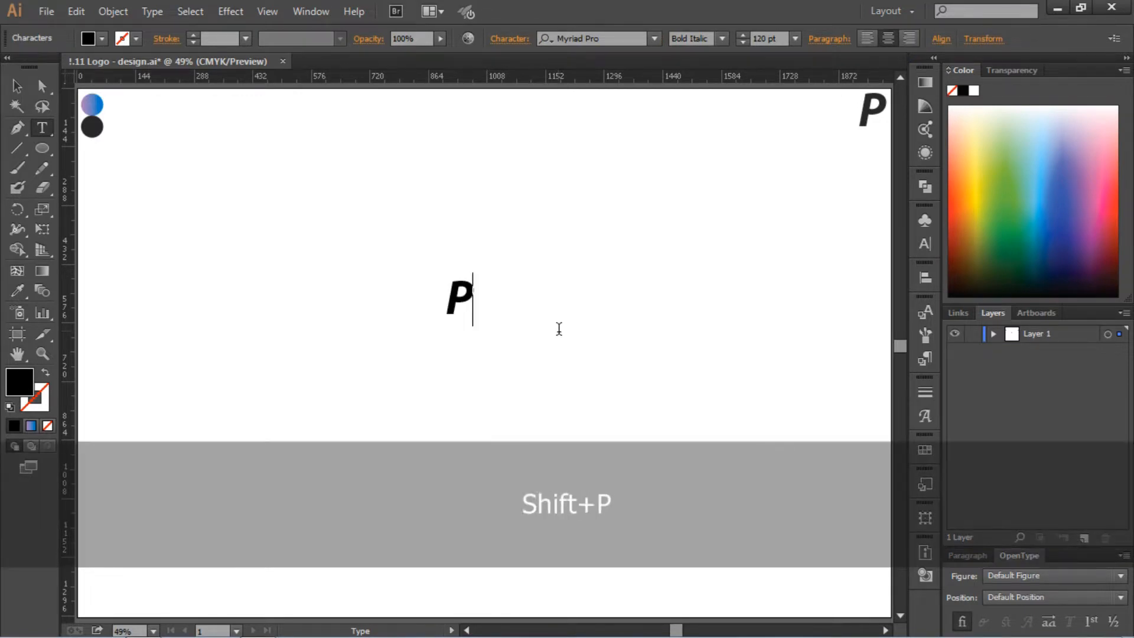
Set the new P's font size to 300 pt and move it to the artboard's centre
drag(493, 282, 454, 286)
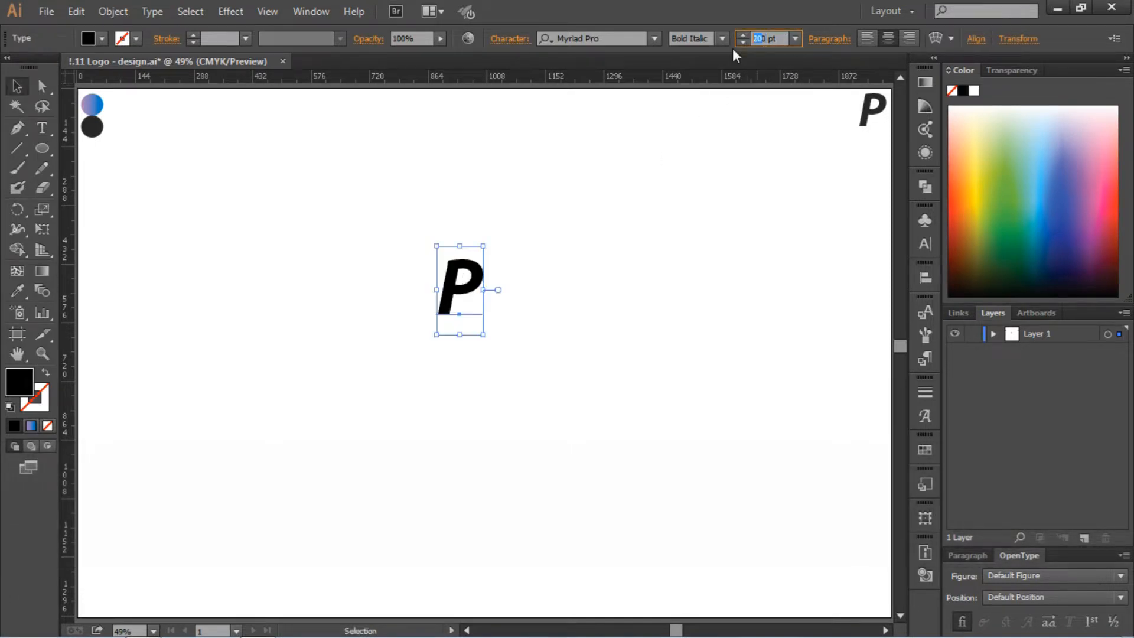
text(300)
key(Return)
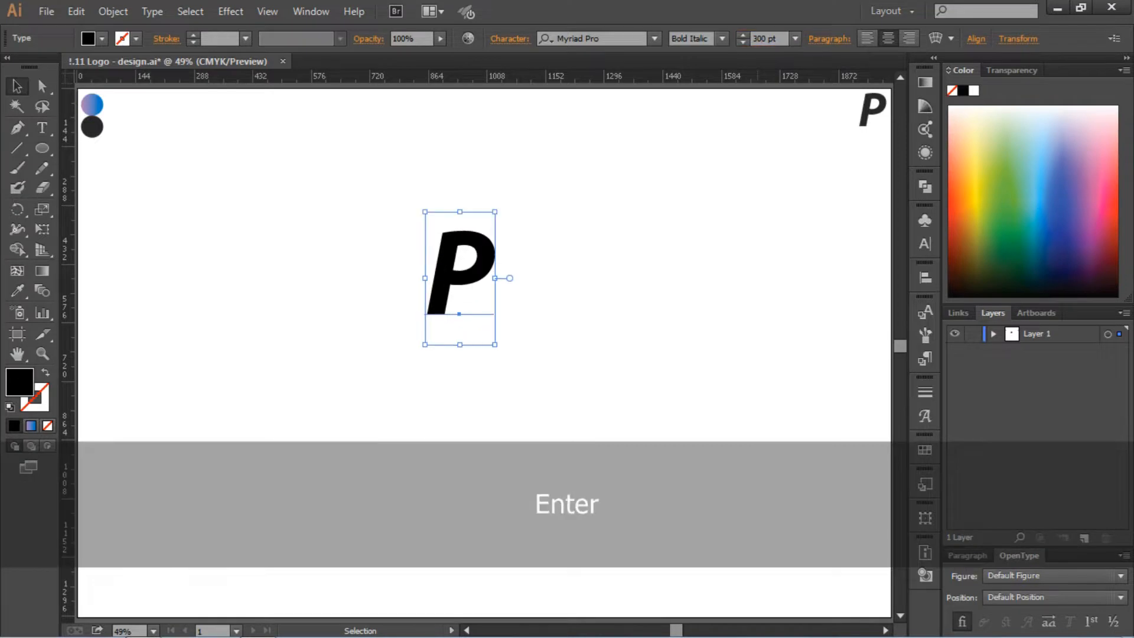
drag(468, 286, 501, 326)
click(591, 319)
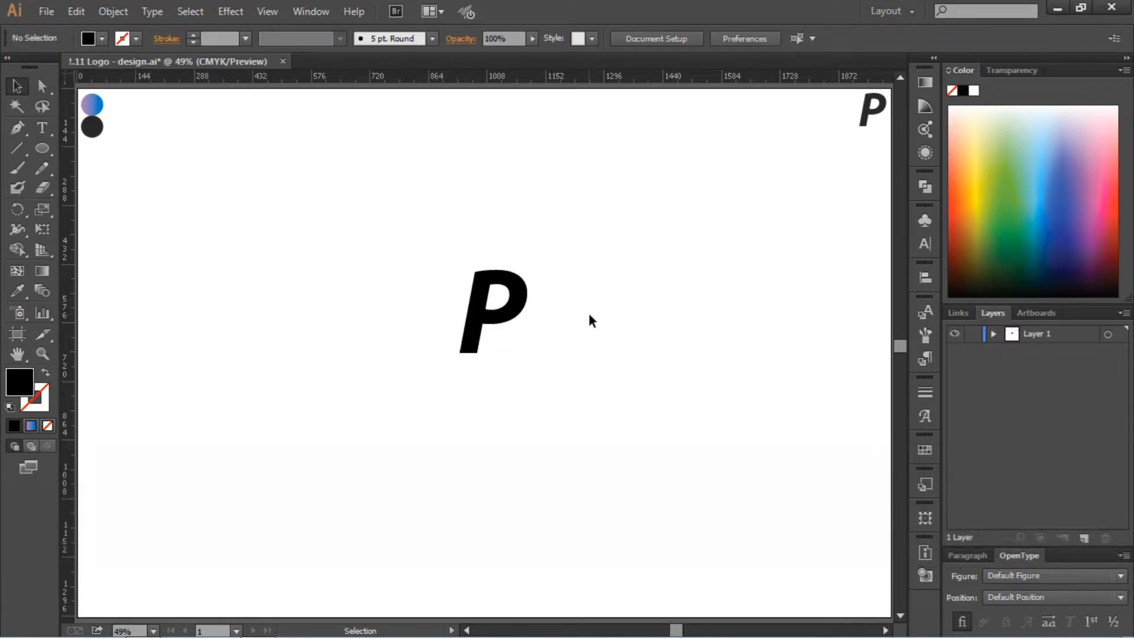
Draw a closed slanted bar with the Pen tool over the P's stem, extending above the letter, about 42 px wide and 251 px long
key(ctrl+equal)
key(ctrl+equal)
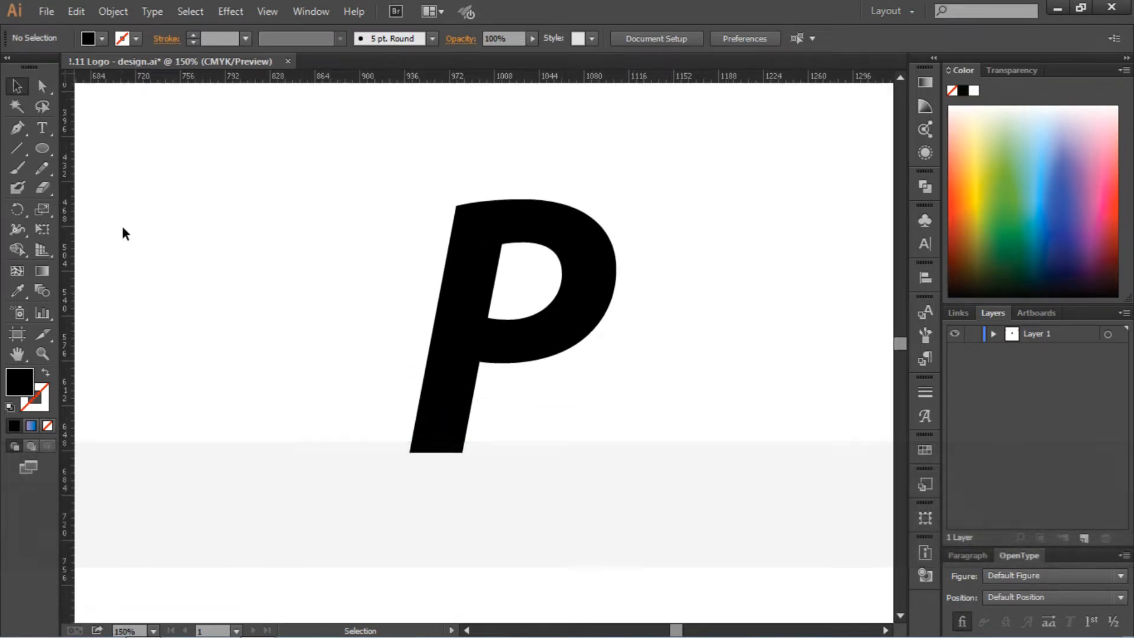
click(23, 132)
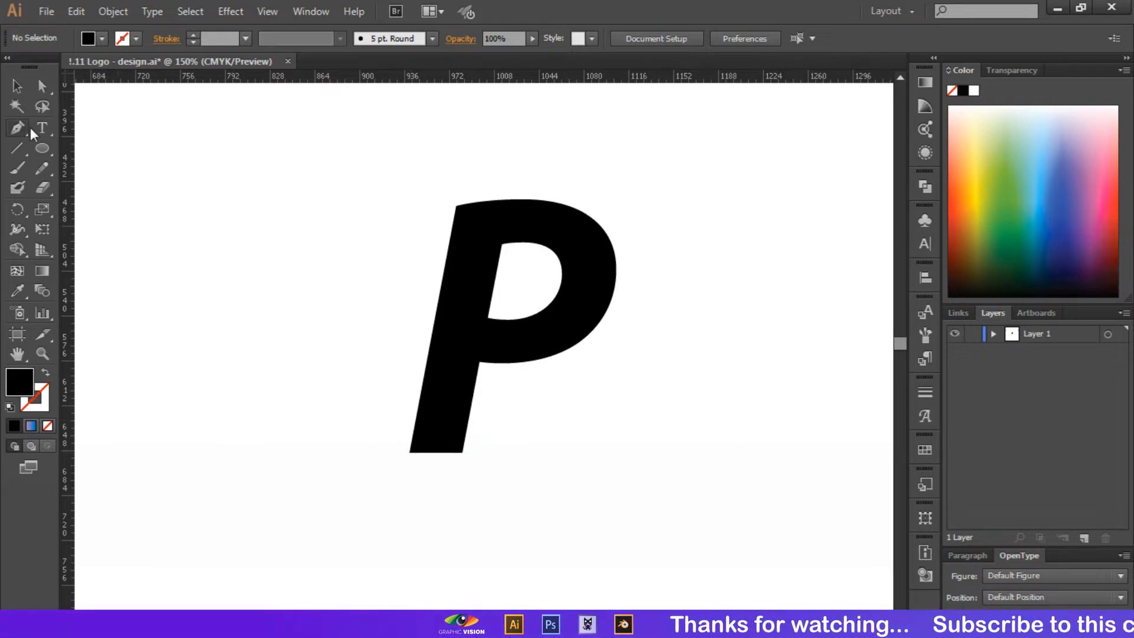
click(410, 453)
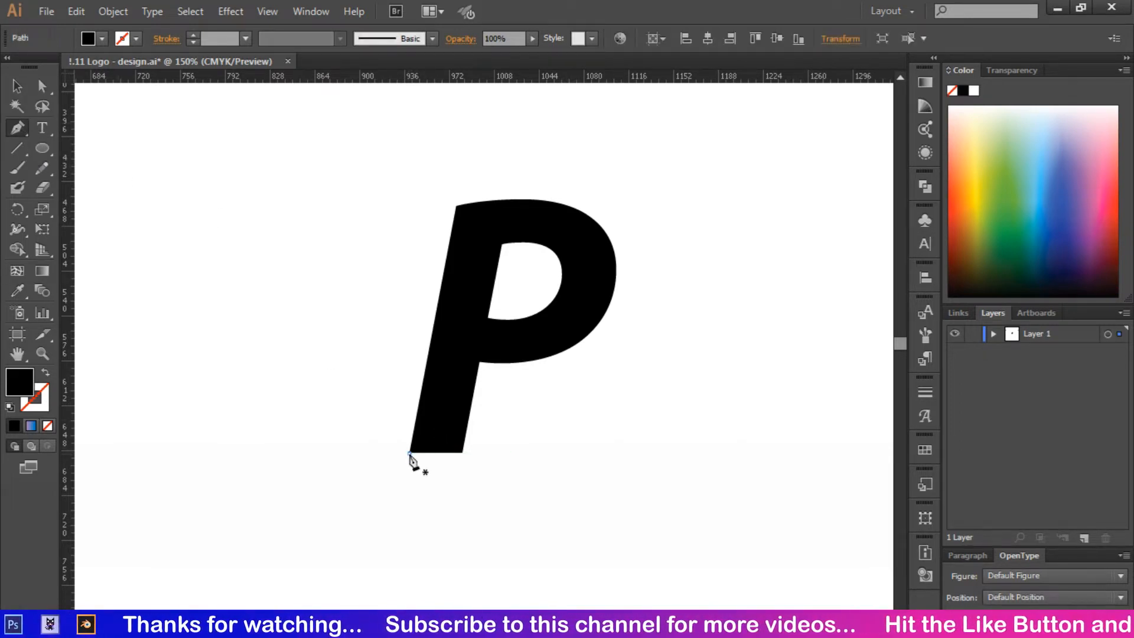
scroll(430, 435, up, 4)
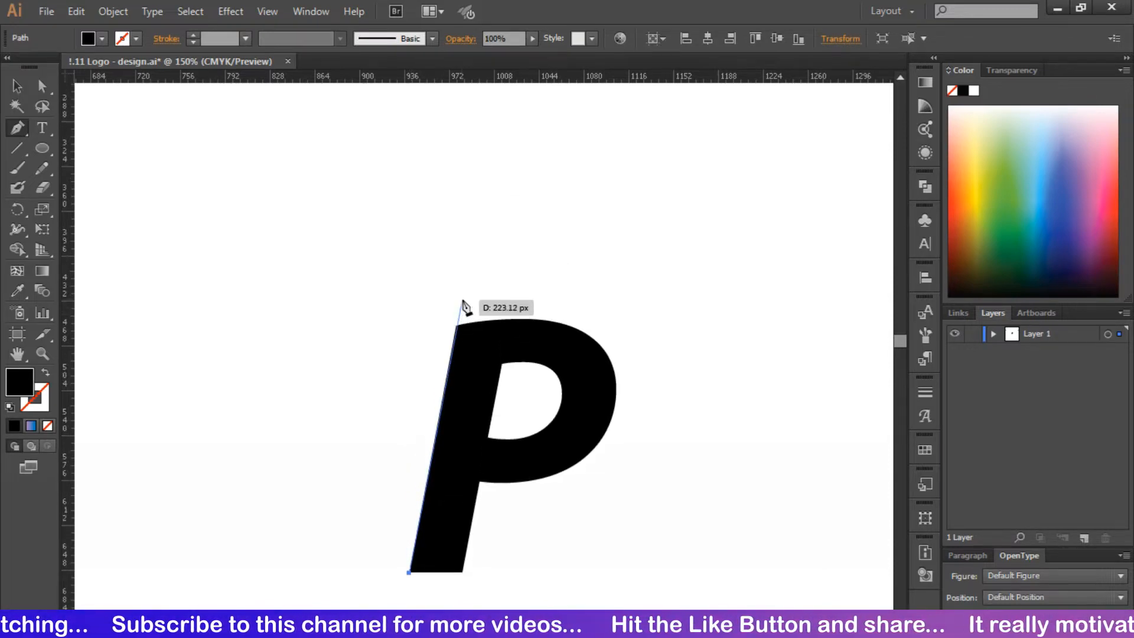
click(468, 266)
key(shift)
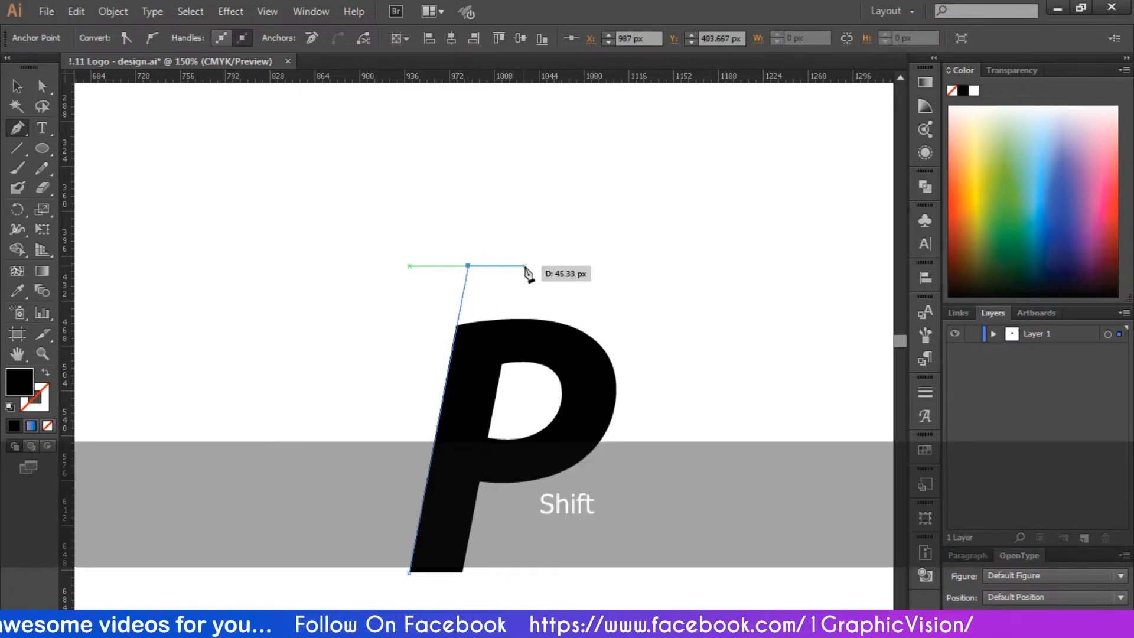
click(519, 266)
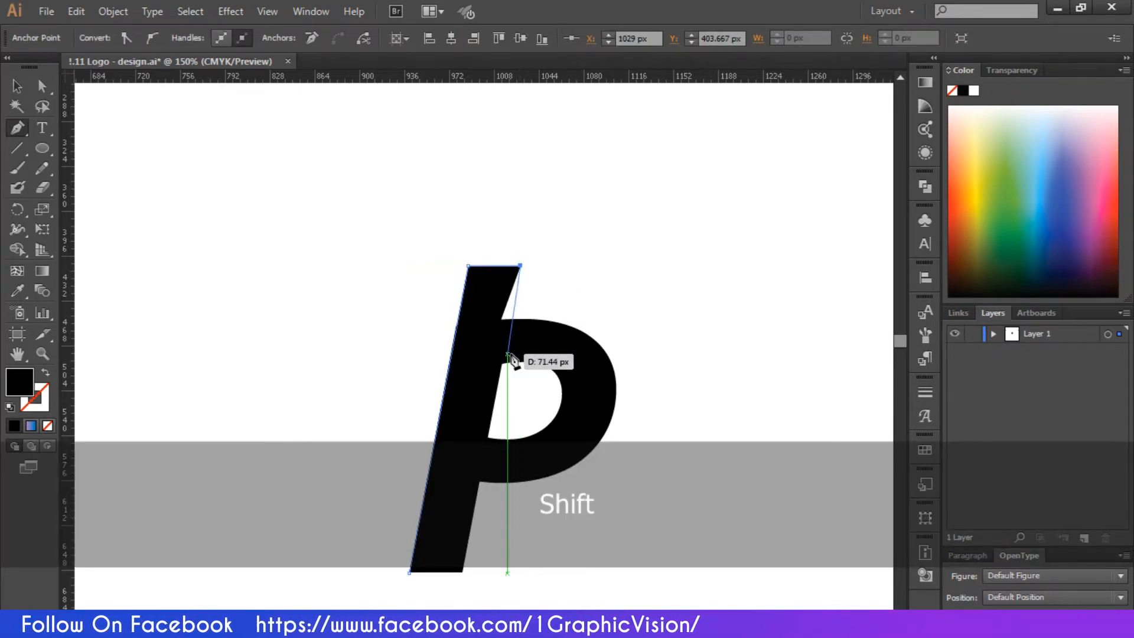
scroll(463, 496, down, 2)
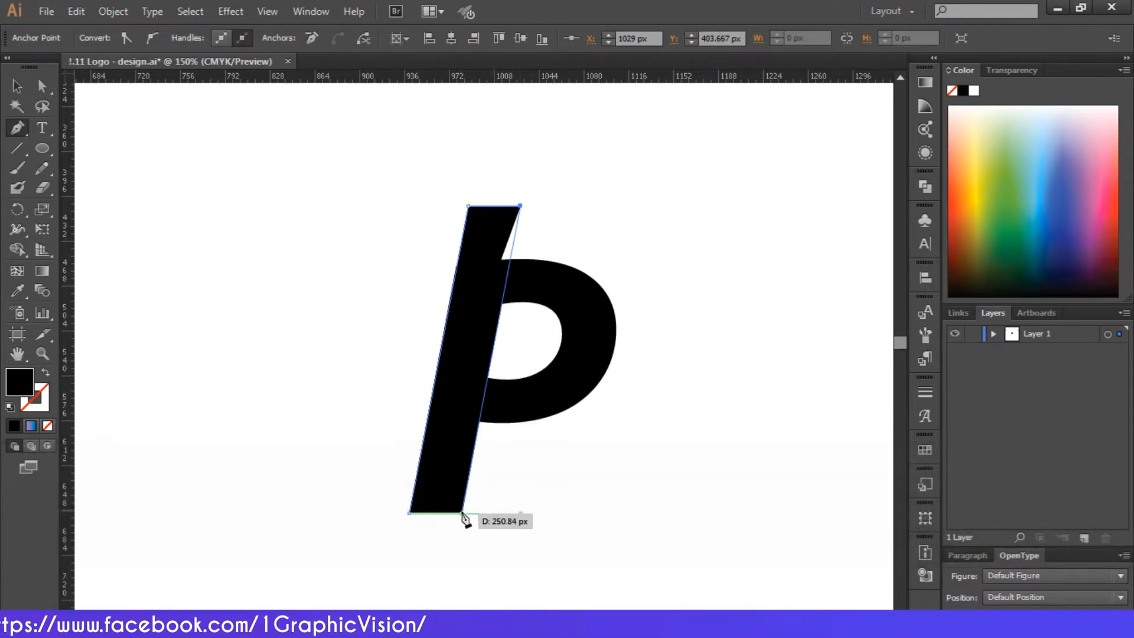
click(461, 512)
click(409, 512)
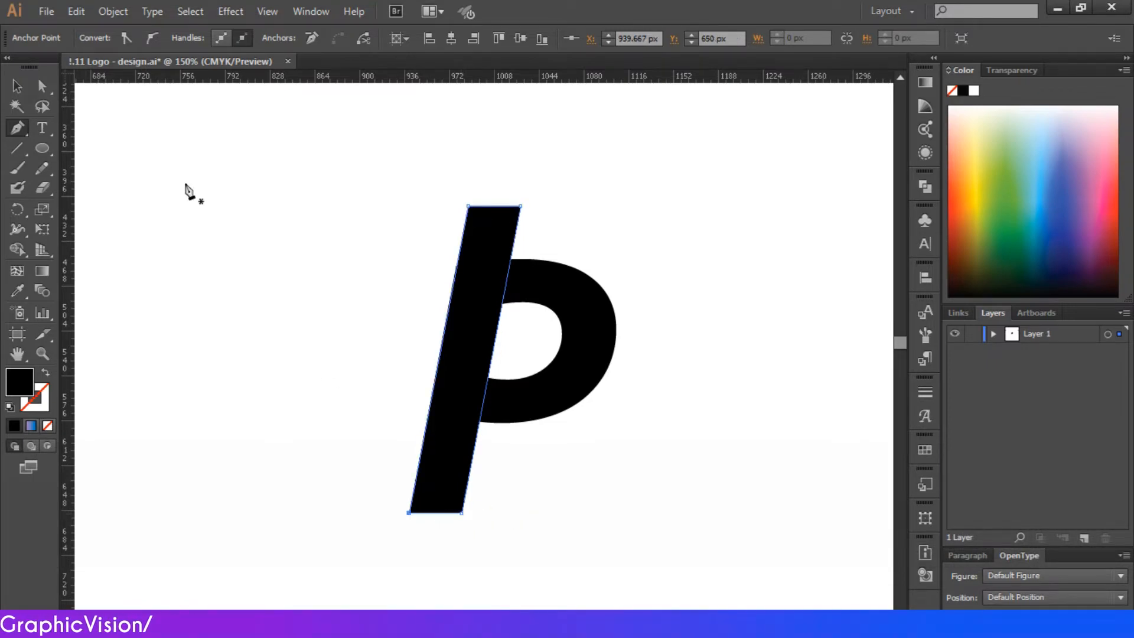
click(16, 87)
click(258, 201)
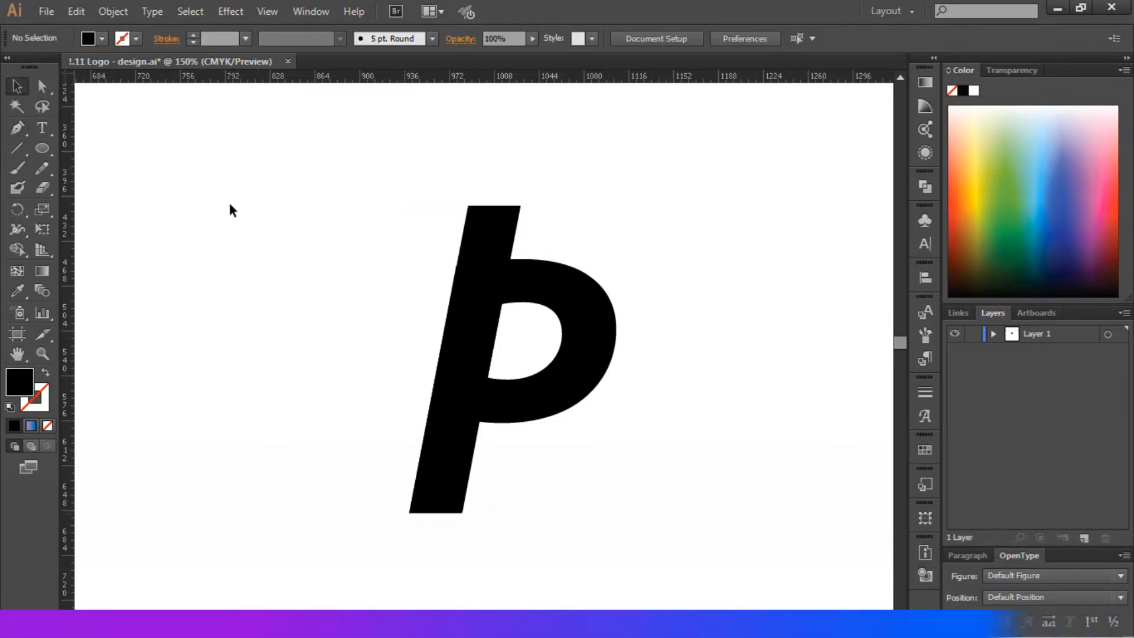
Enlarge the slanted bar slightly from its top-left corner so it fits the P's stem
click(479, 245)
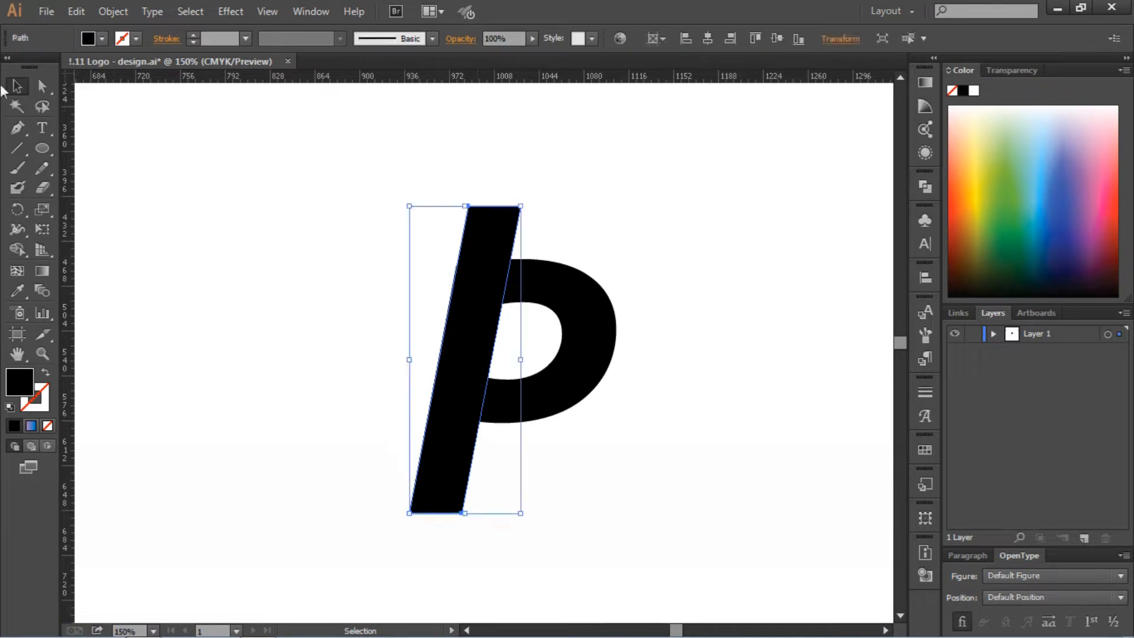
drag(408, 207, 404, 205)
click(398, 187)
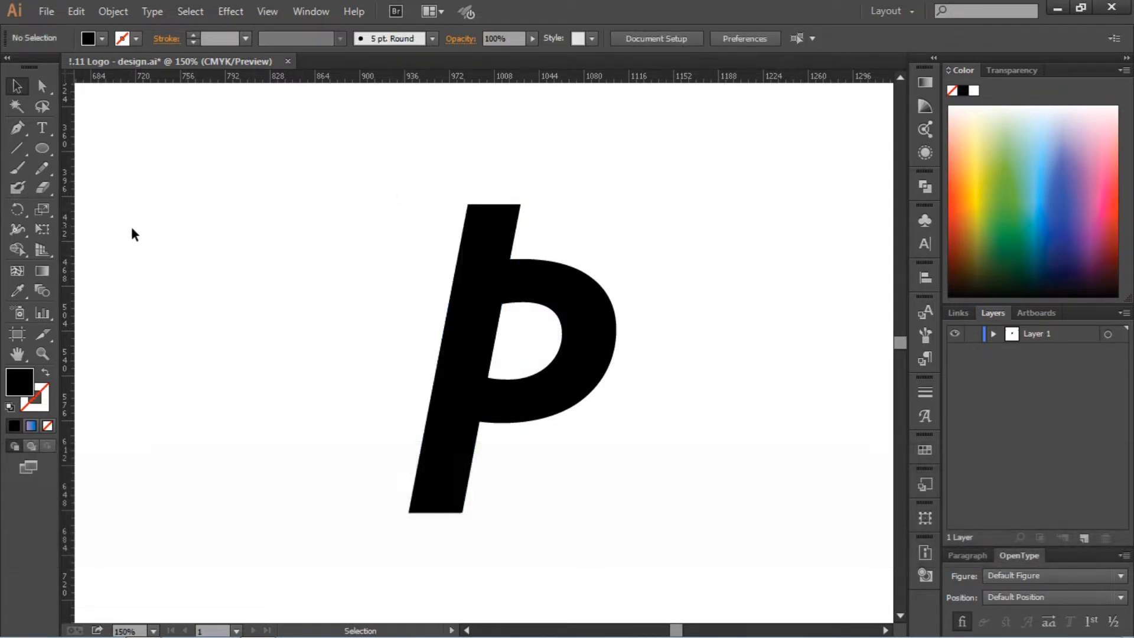
Draw a closed crossbar with a slanted left end from the P's lower bowl across the stem, about 109 px wide and 31 px tall
click(19, 130)
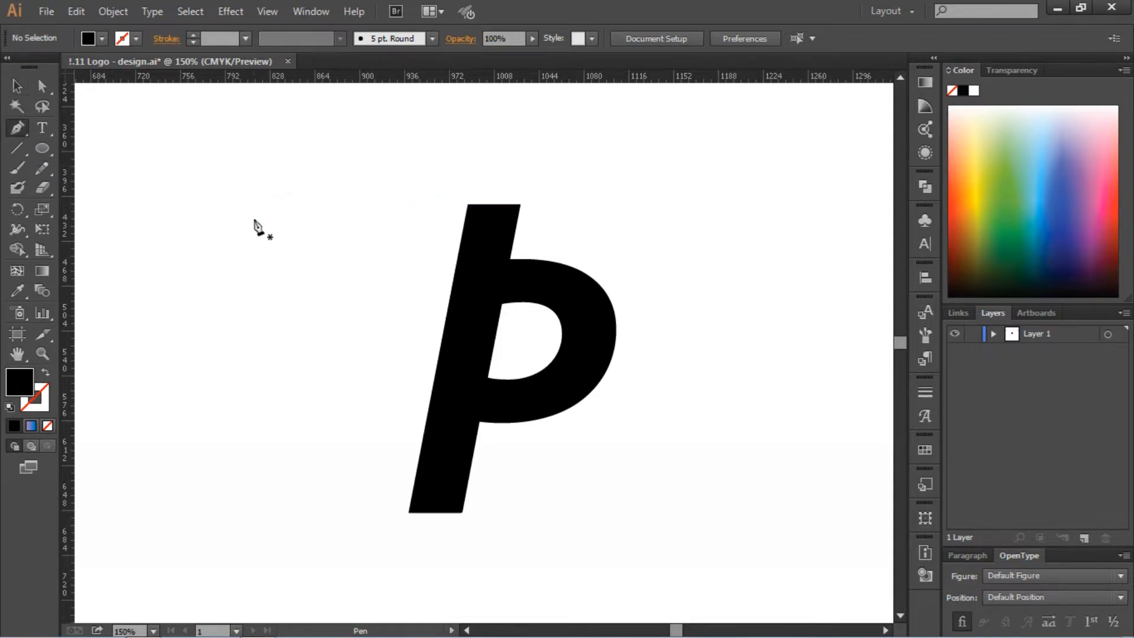
scroll(529, 384, down, 2)
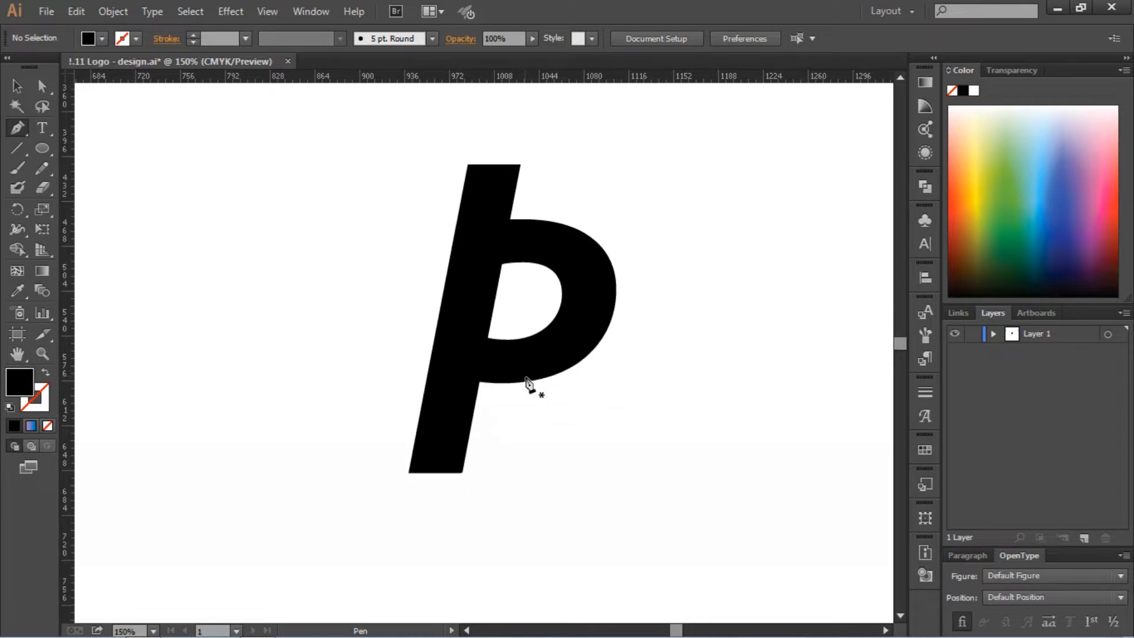
click(520, 339)
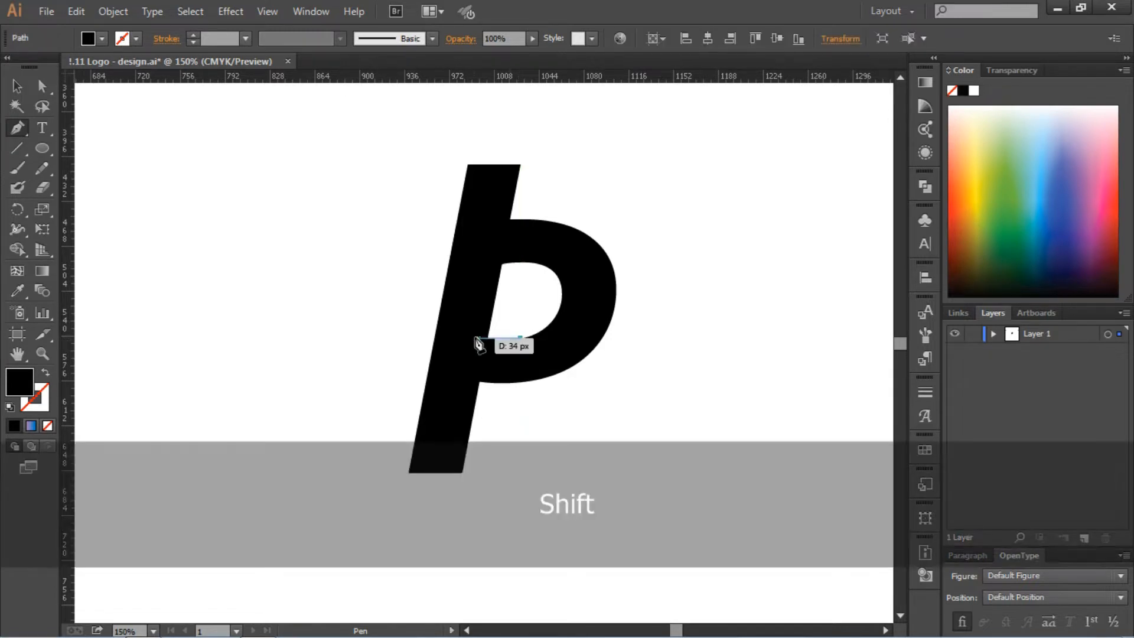
shift+click(392, 338)
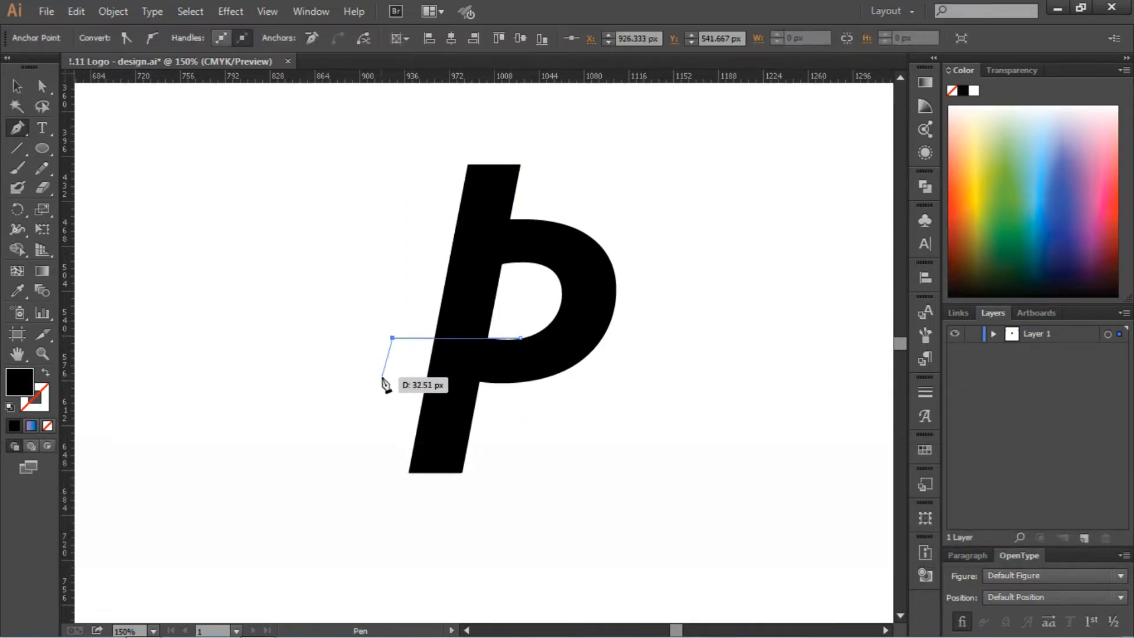
click(385, 376)
shift+click(520, 375)
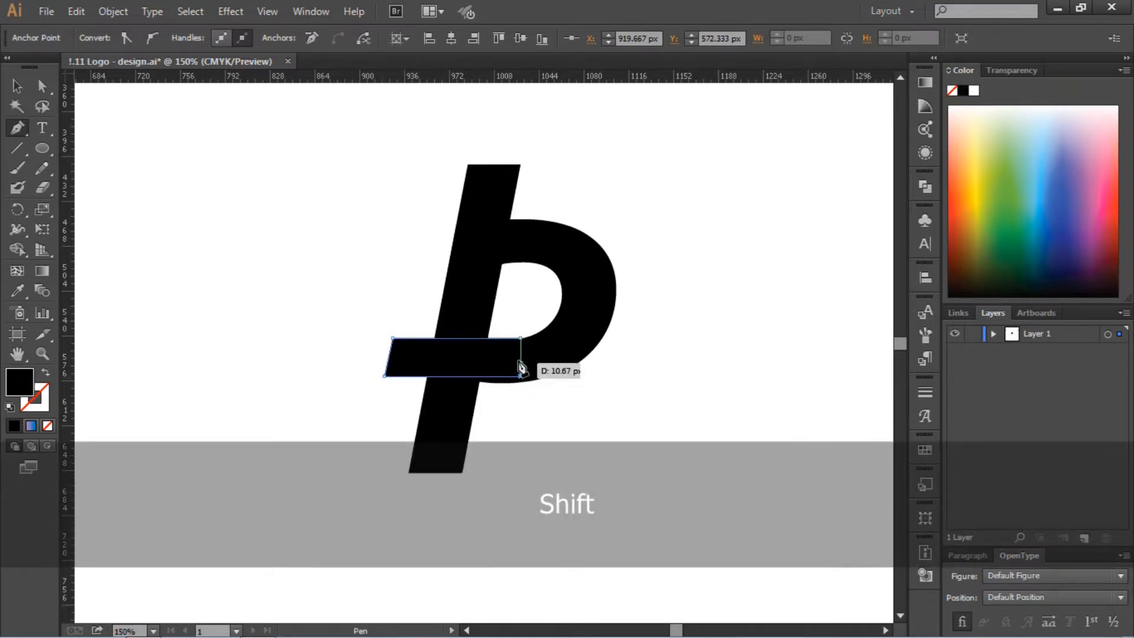
click(520, 338)
Lower the crossbar's two bottom corner points to line up with the bowl's lower outer edge
key(a)
click(319, 250)
click(520, 376)
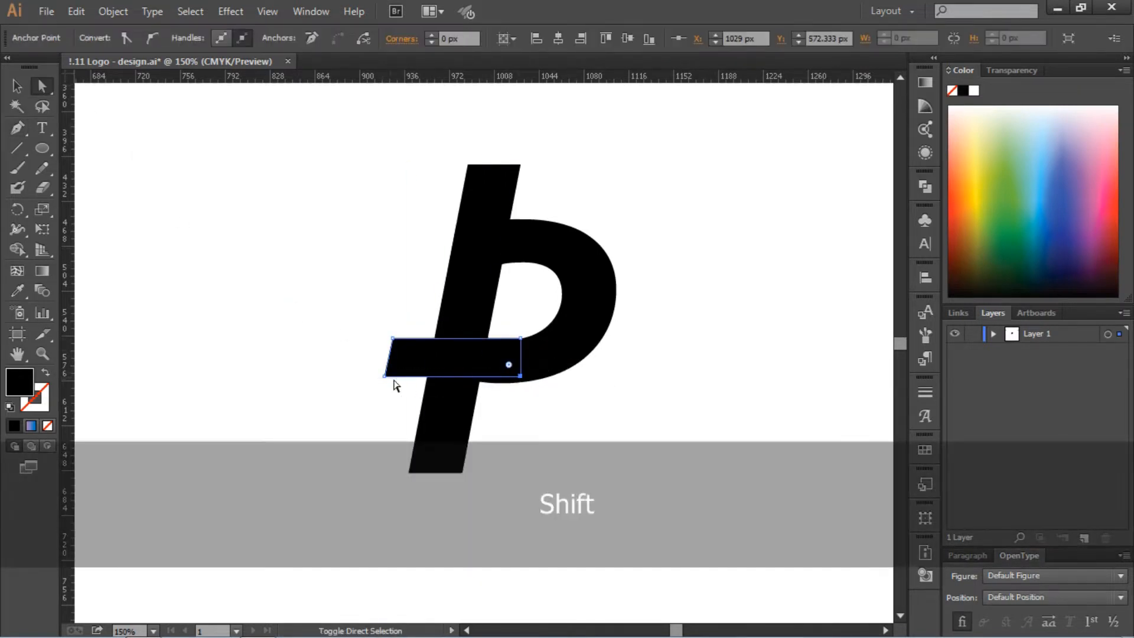
shift+click(385, 376)
click(385, 376)
shift+click(520, 375)
key(Down)
key(Down)
key(Down)
key(Down)
key(Down)
key(Down)
key(Down)
key(Down)
key(Down)
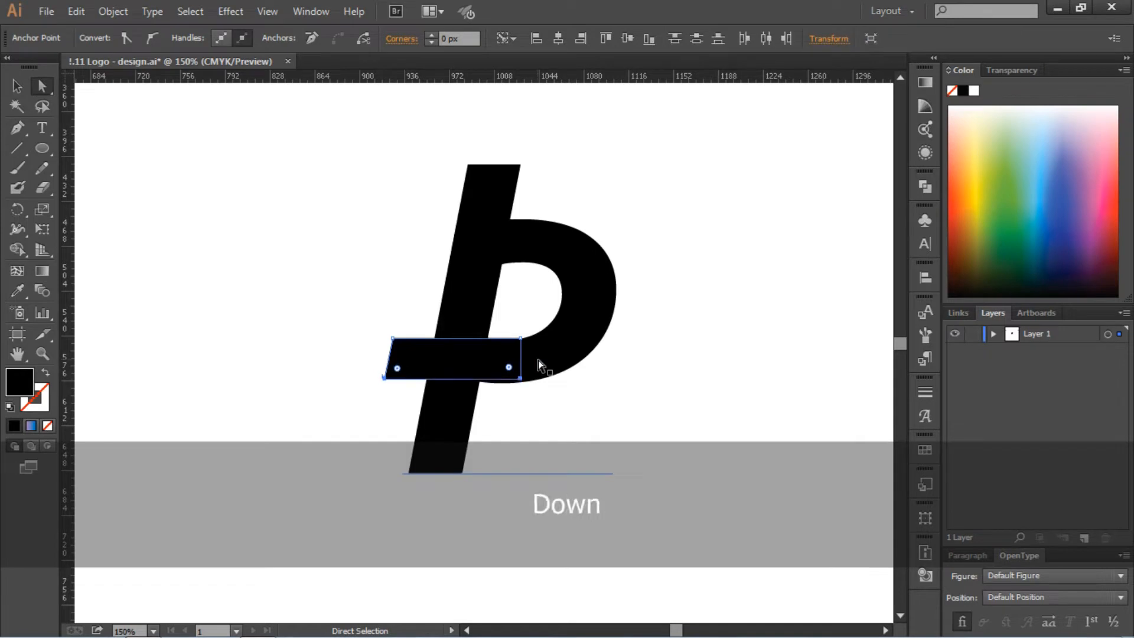
drag(384, 383, 384, 383)
click(395, 406)
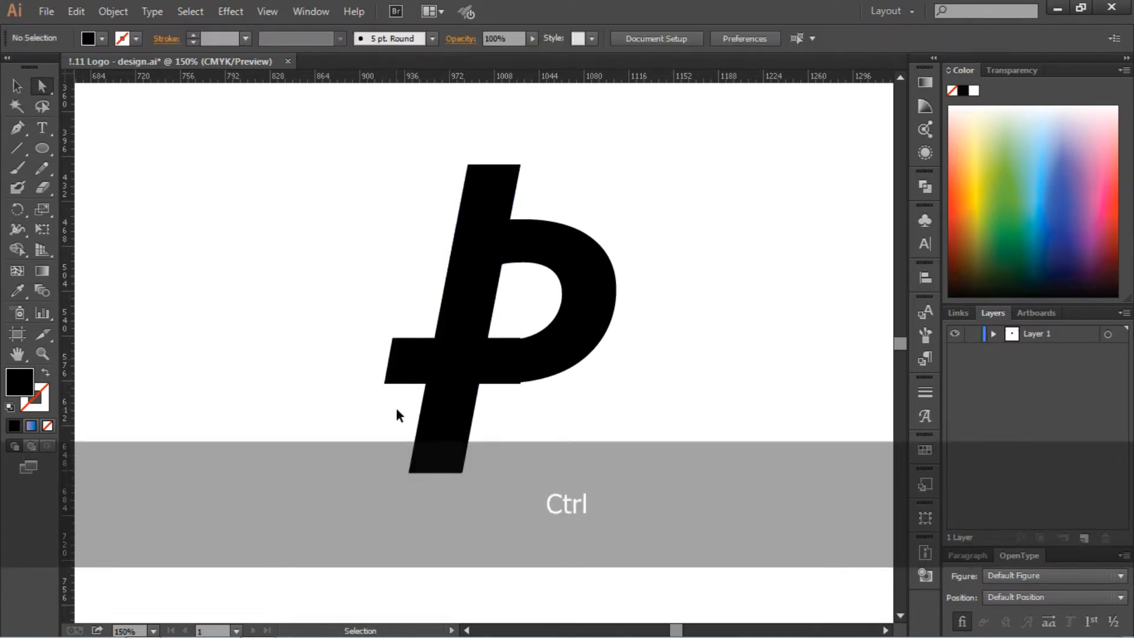
Shift the crossbar to the left so its right end meets the flattest part of the P's bowl
key(ctrl+equal)
key(ctrl+equal)
click(555, 326)
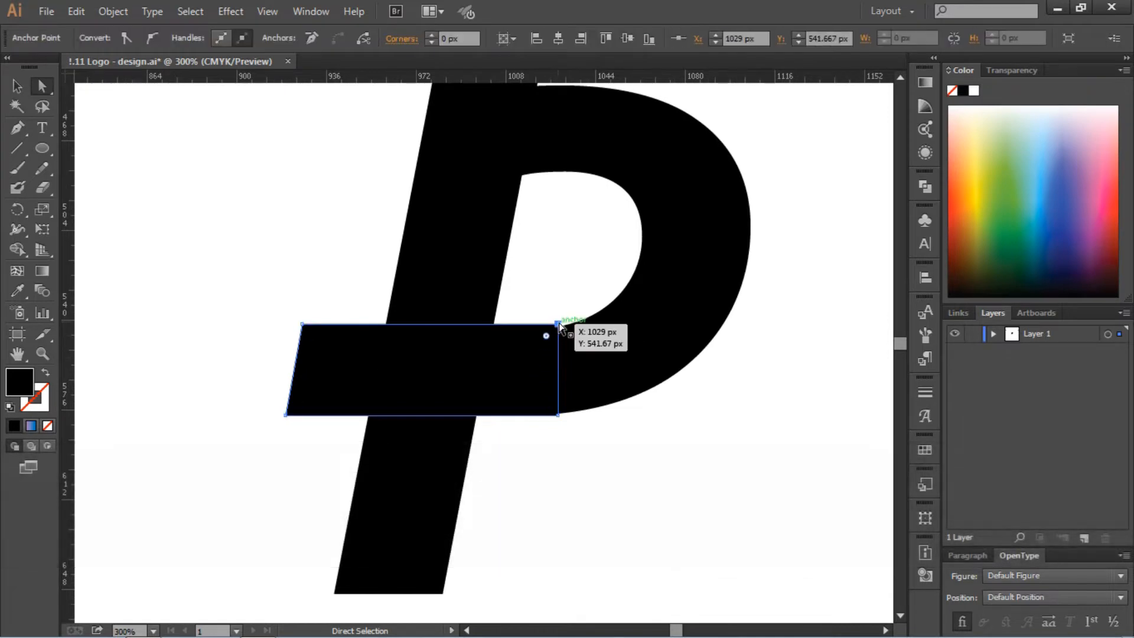
key(v)
click(491, 348)
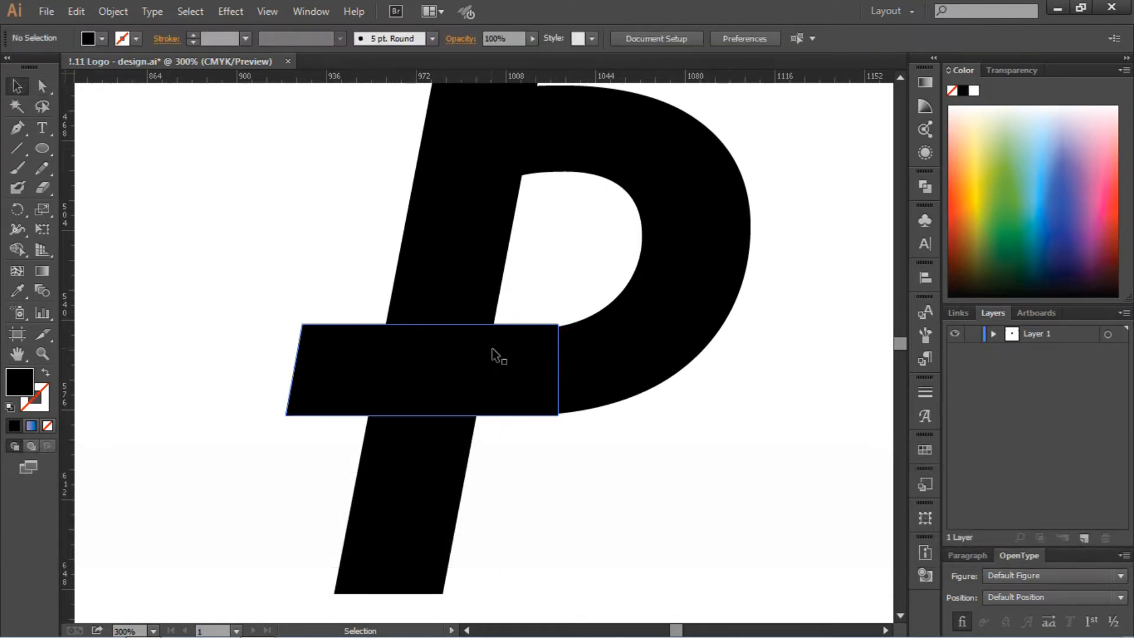
key(shift)
key(Up)
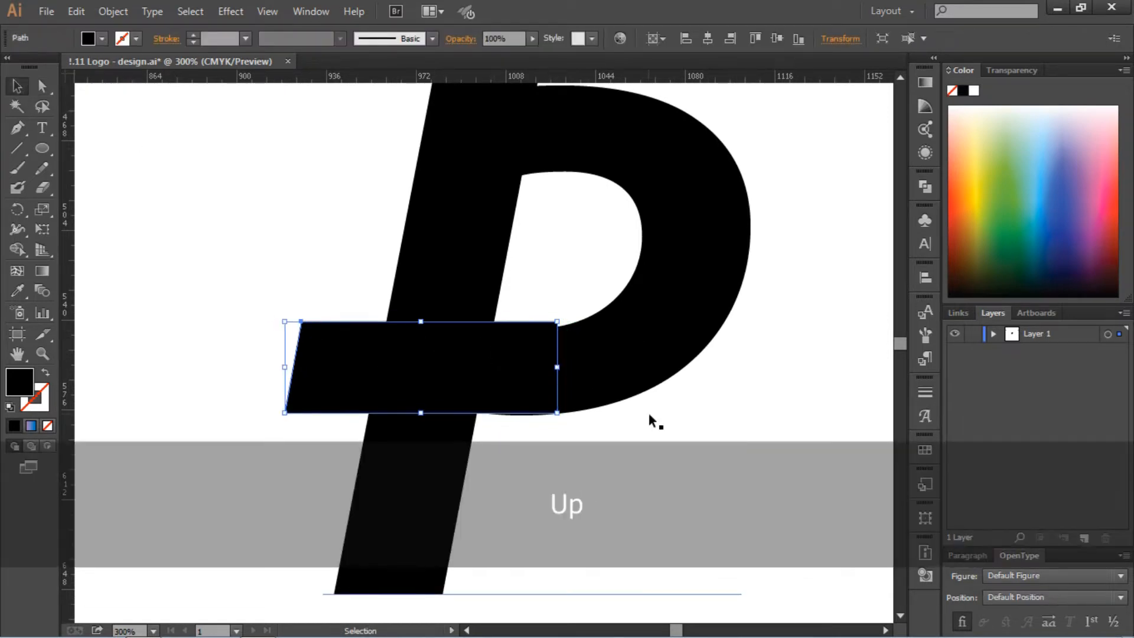
key(Down)
key(Left)
key(Left)
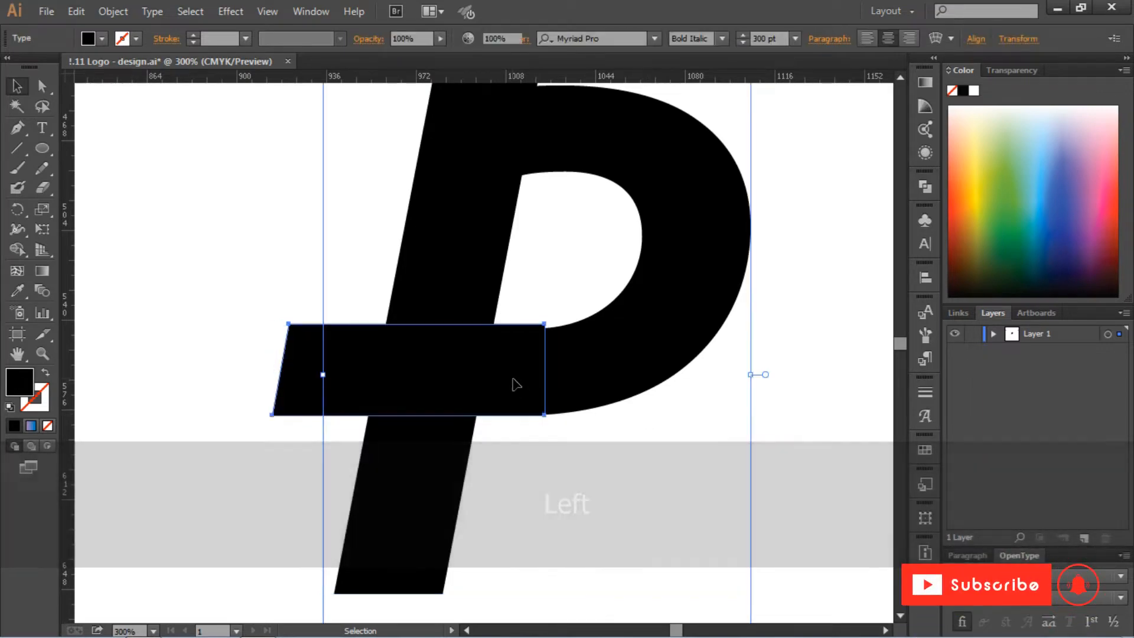
key(Left)
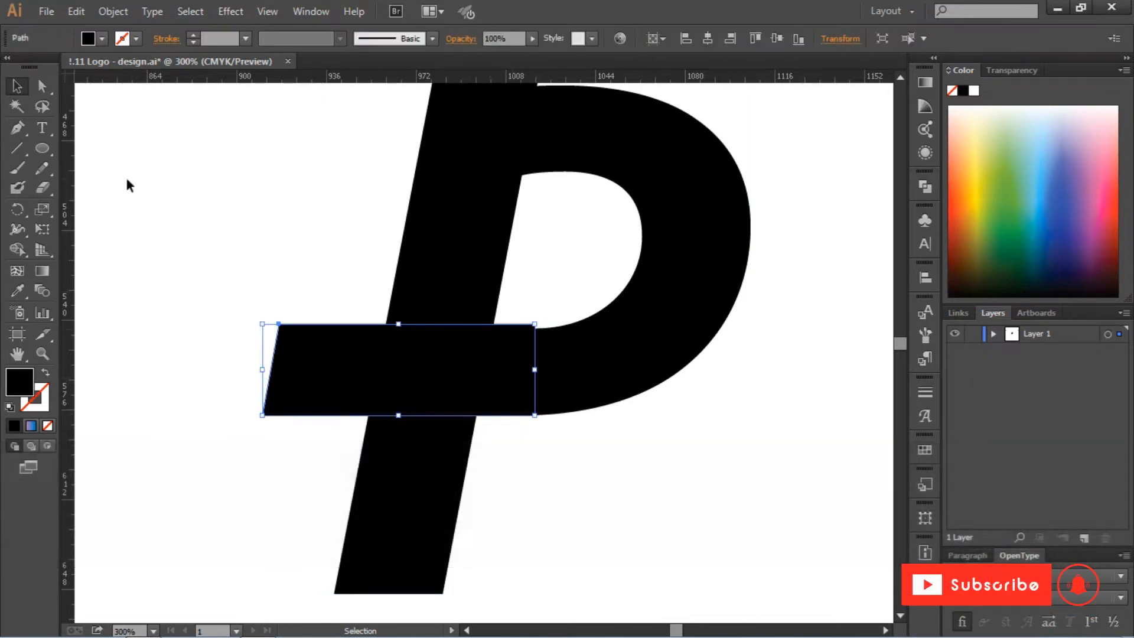
Lower the crossbar's two top corner points to line up with the lower edge of the P's counter
click(42, 85)
shift+click(278, 324)
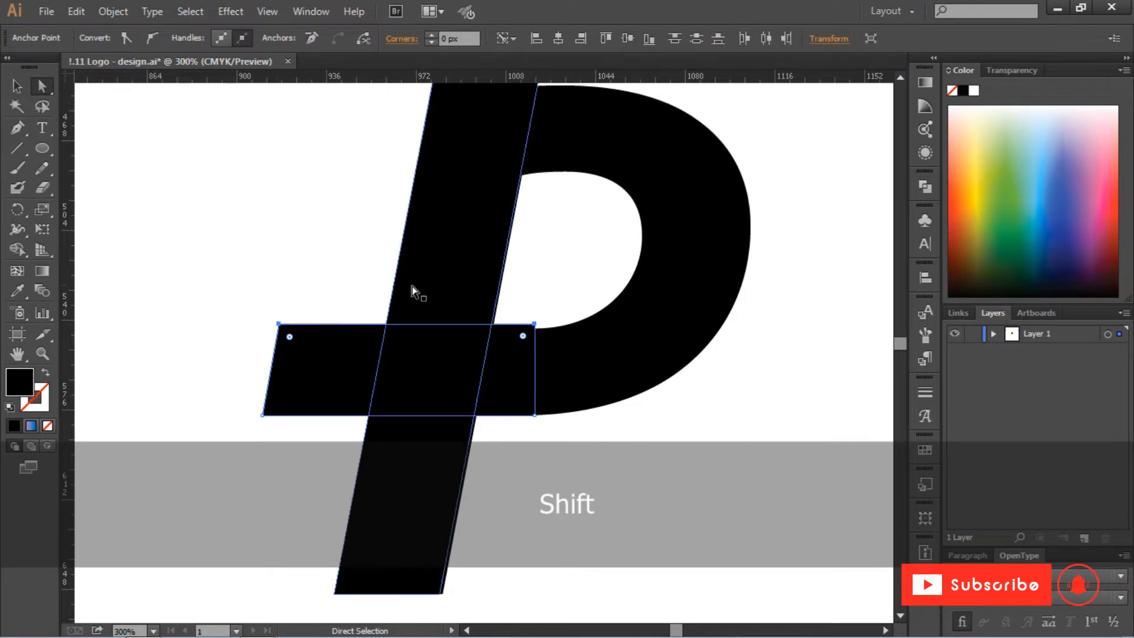
key(Down)
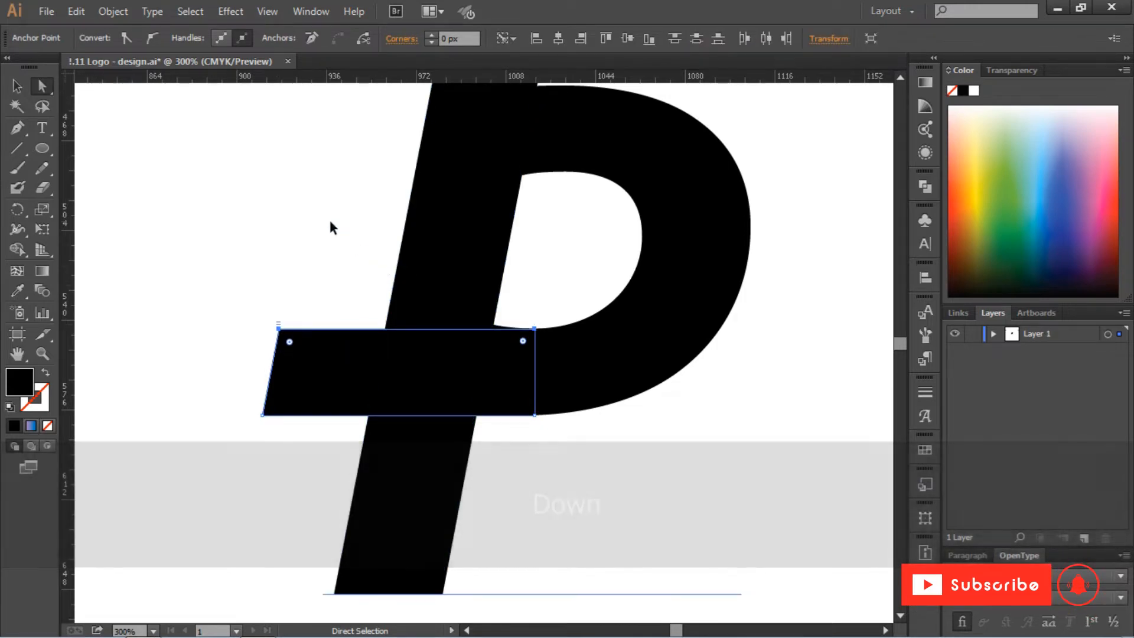
click(331, 222)
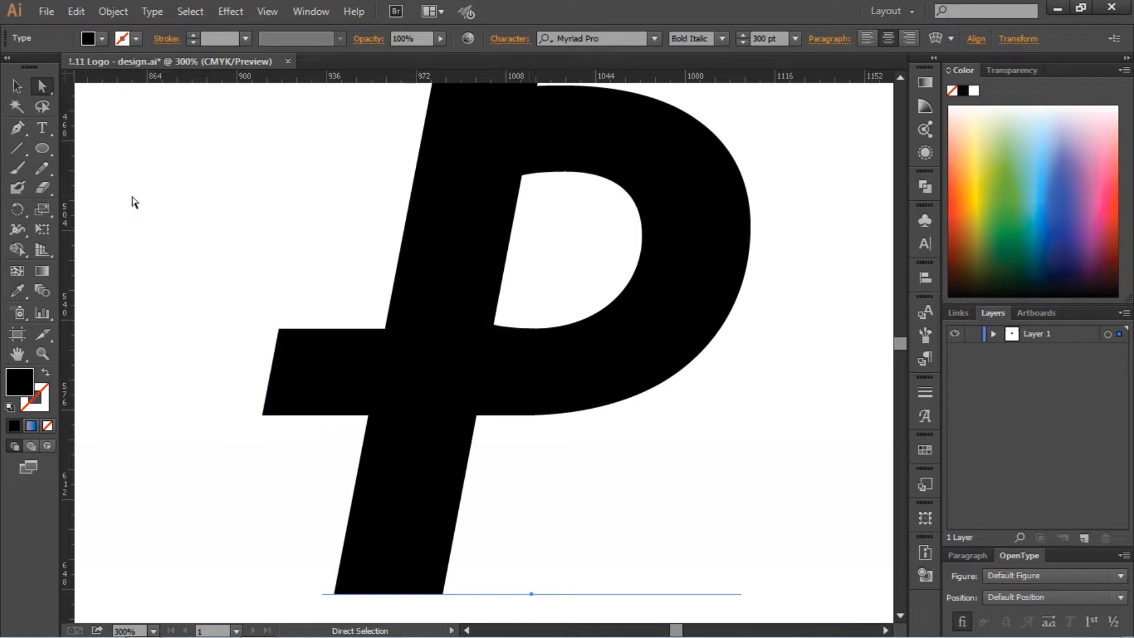
drag(444, 220, 251, 233)
click(314, 252)
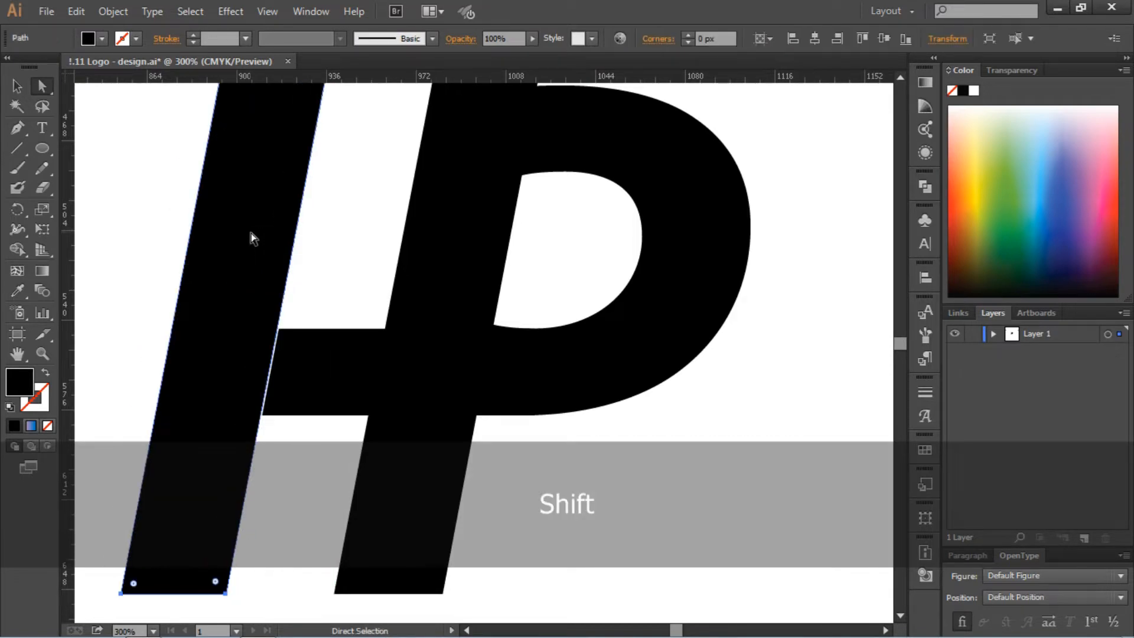
key(Delete)
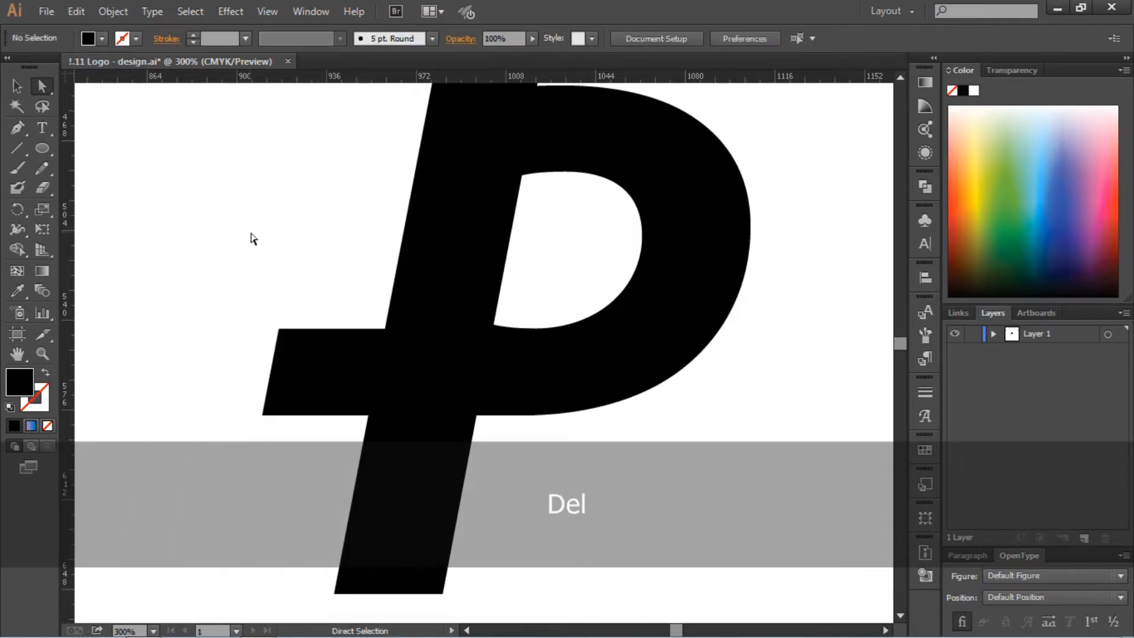
Duplicate the crossbar straight up so the copy lines up with the upper arm of the P's bowl
scroll(266, 247, up, 2)
click(336, 406)
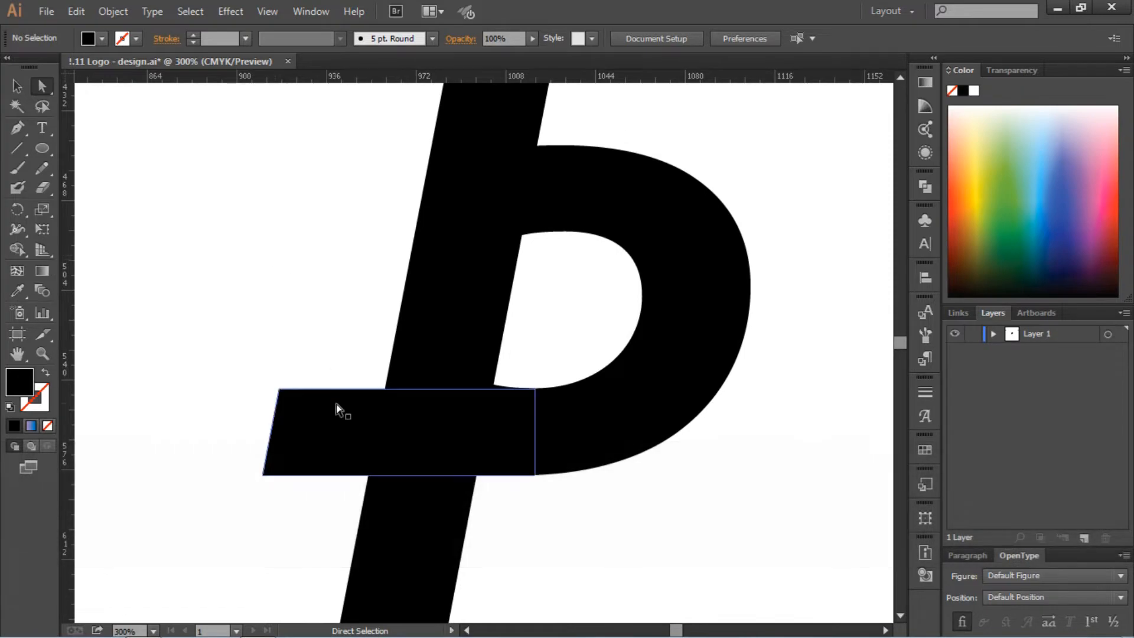
drag(339, 431, 371, 195)
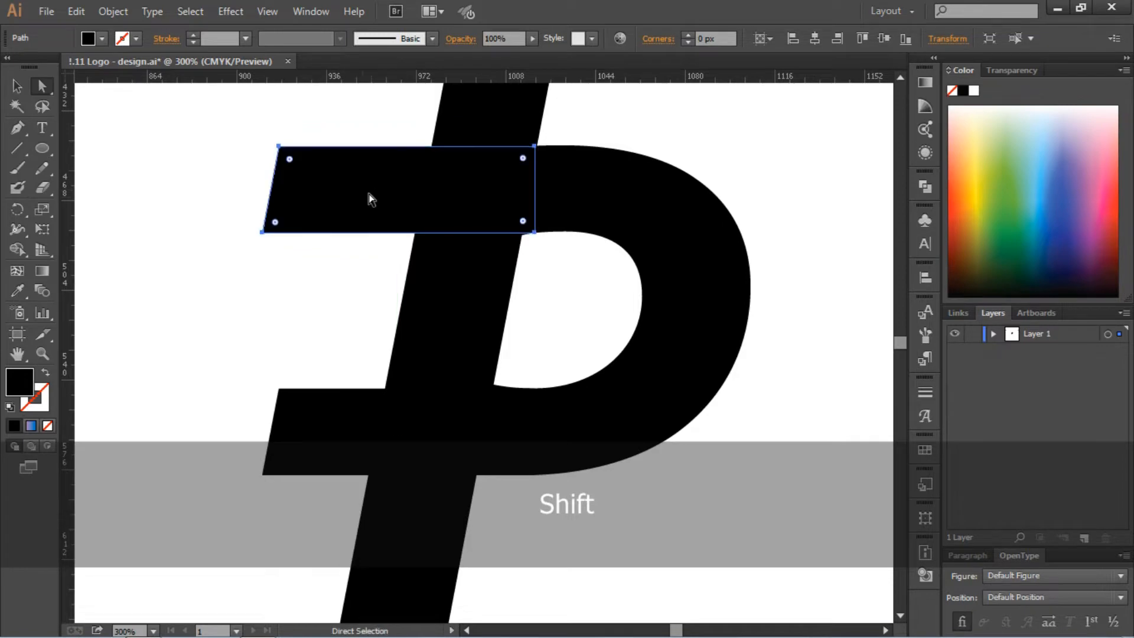
click(303, 303)
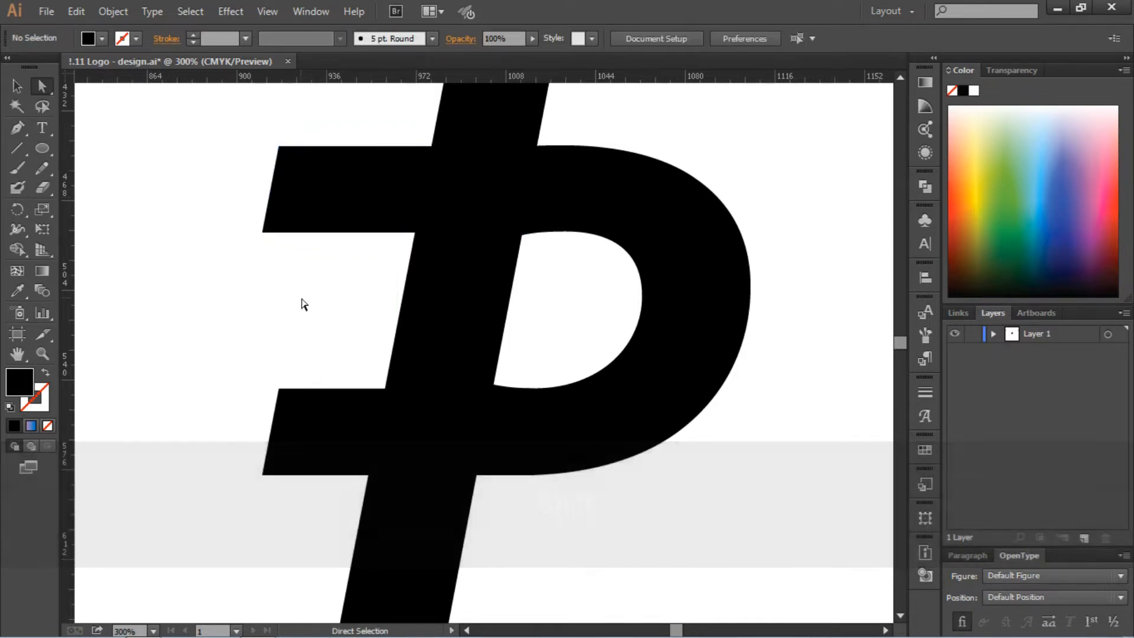
key(ctrl+minus)
key(ctrl+0)
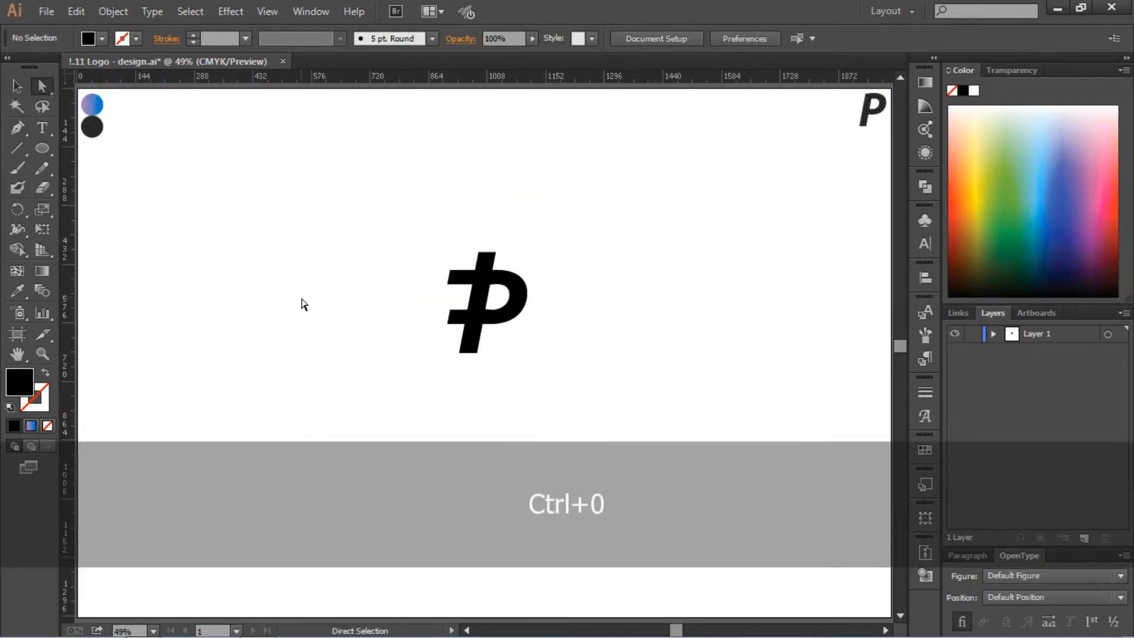
Duplicate the slanted stem against the lower crossbar's left end as a guide, and shift the upper crossbar right to meet its edge
key(ctrl+equal)
key(ctrl+equal)
key(ctrl+equal)
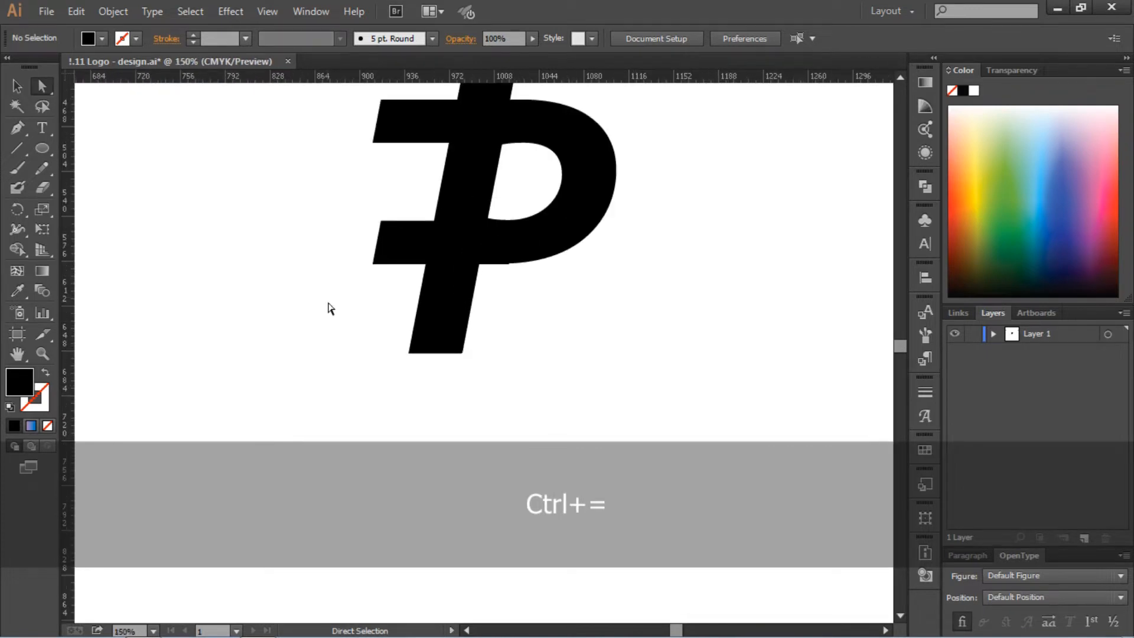
scroll(330, 308, up, 5)
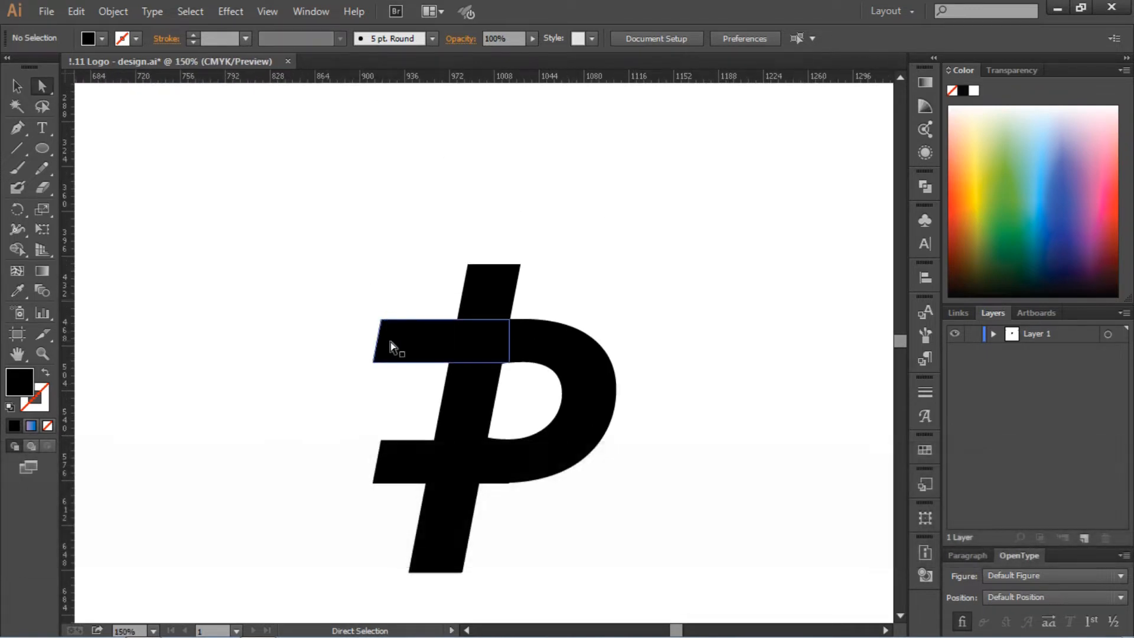
key(ctrl+equal)
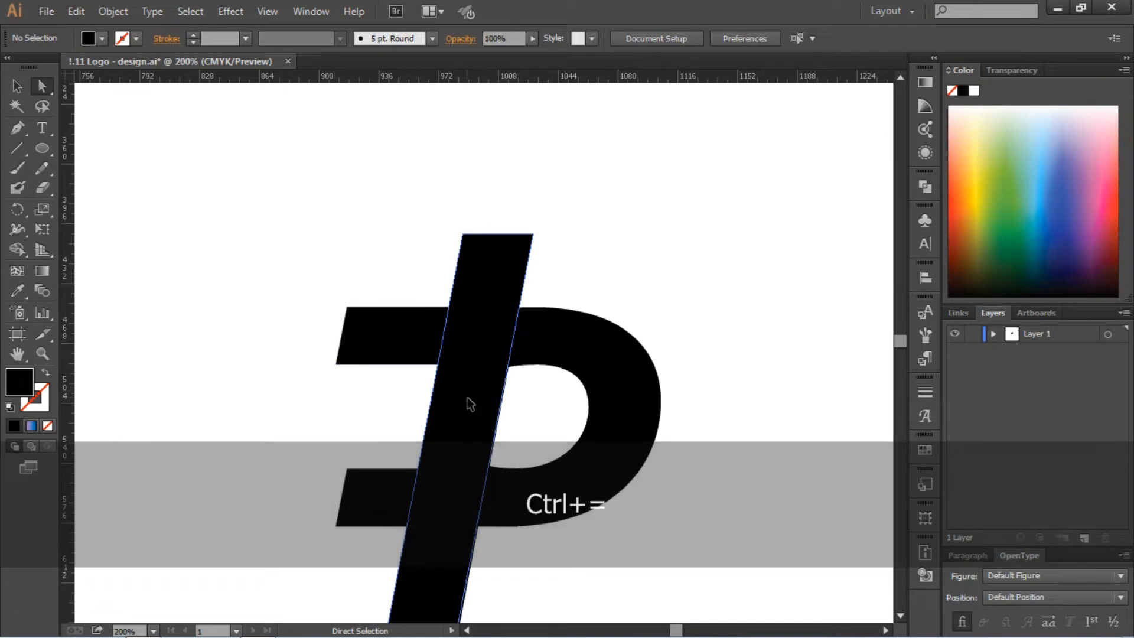
drag(469, 403, 329, 397)
drag(417, 335, 444, 342)
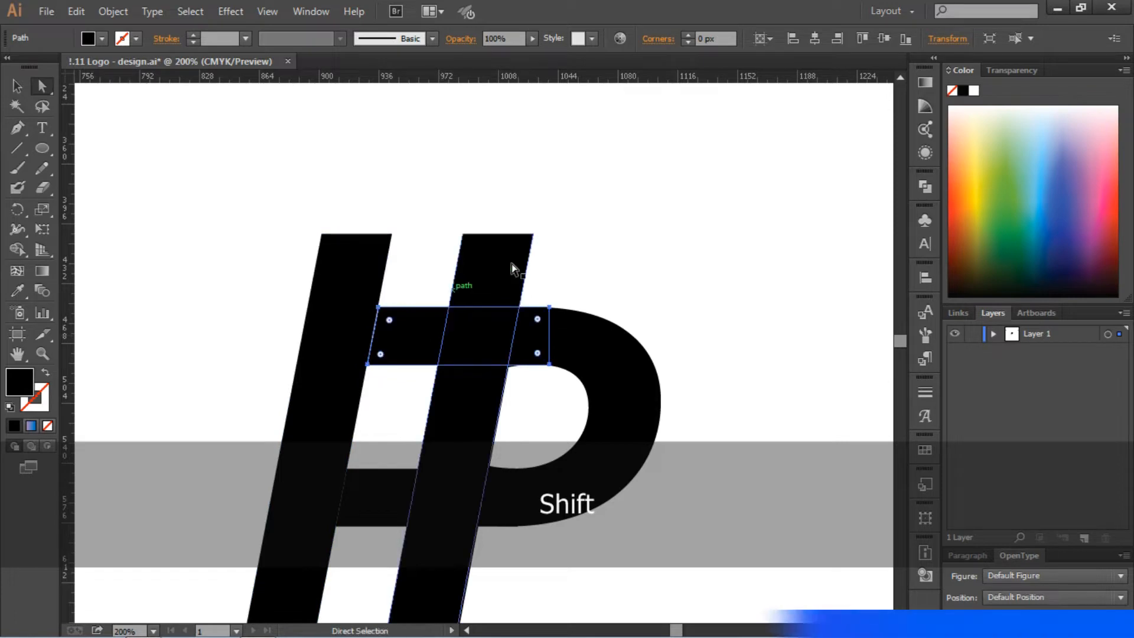
Delete the duplicated stem used as the alignment guide
click(561, 254)
click(364, 288)
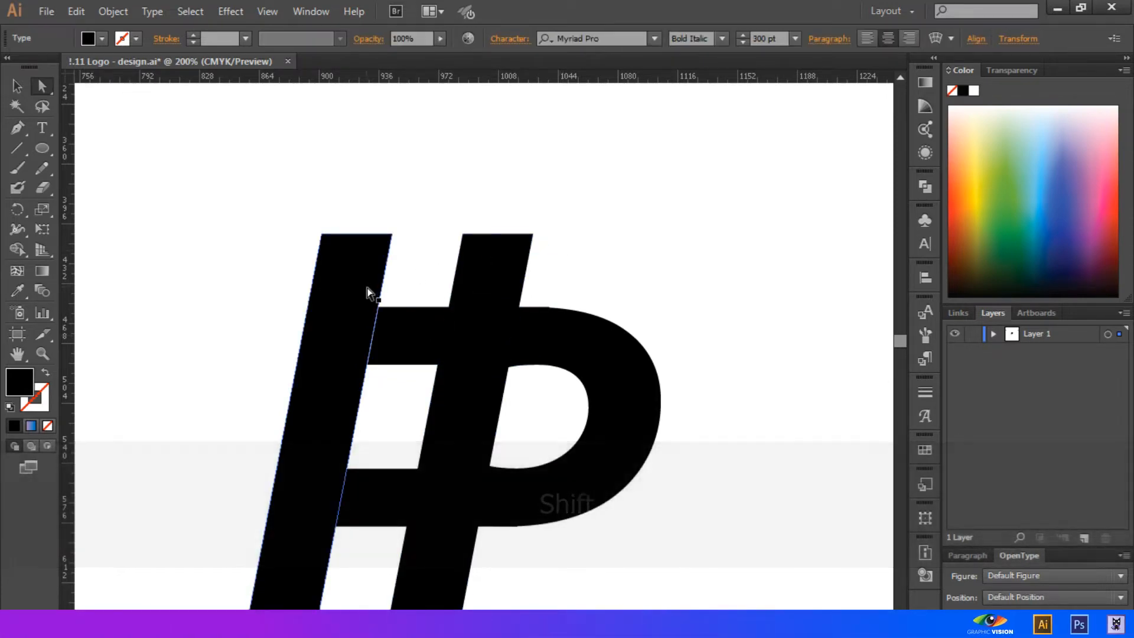
scroll(366, 289, down, 3)
click(342, 292)
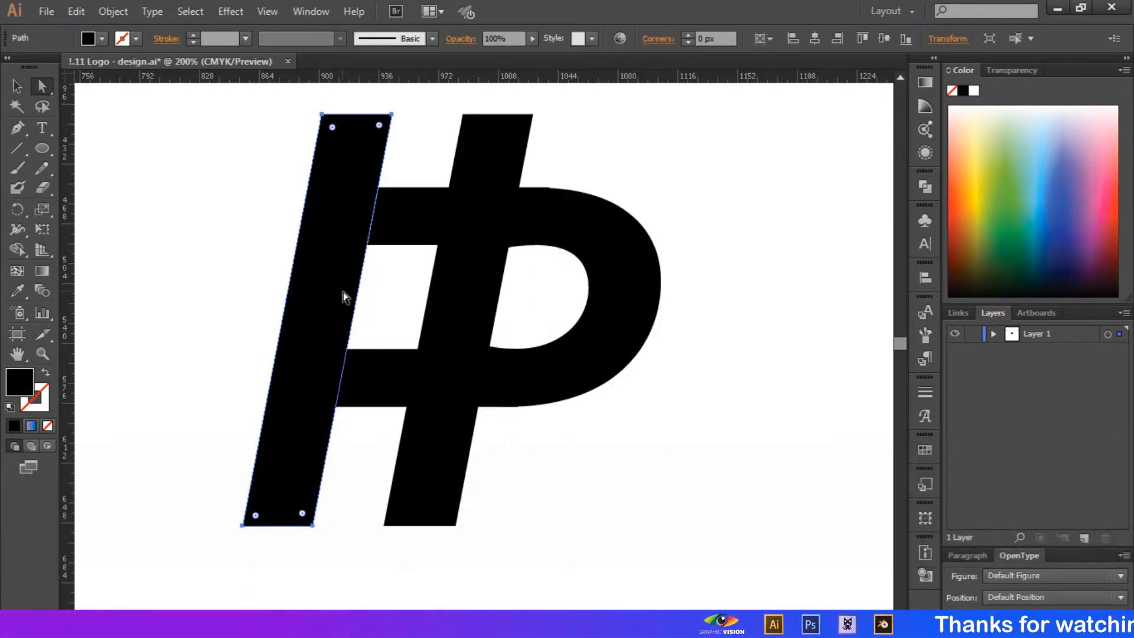
key(Delete)
Move the upper crossbar's two right corner points slightly left to meet the start of the P's bowl curve
key(ctrl+equal)
key(ctrl+equal)
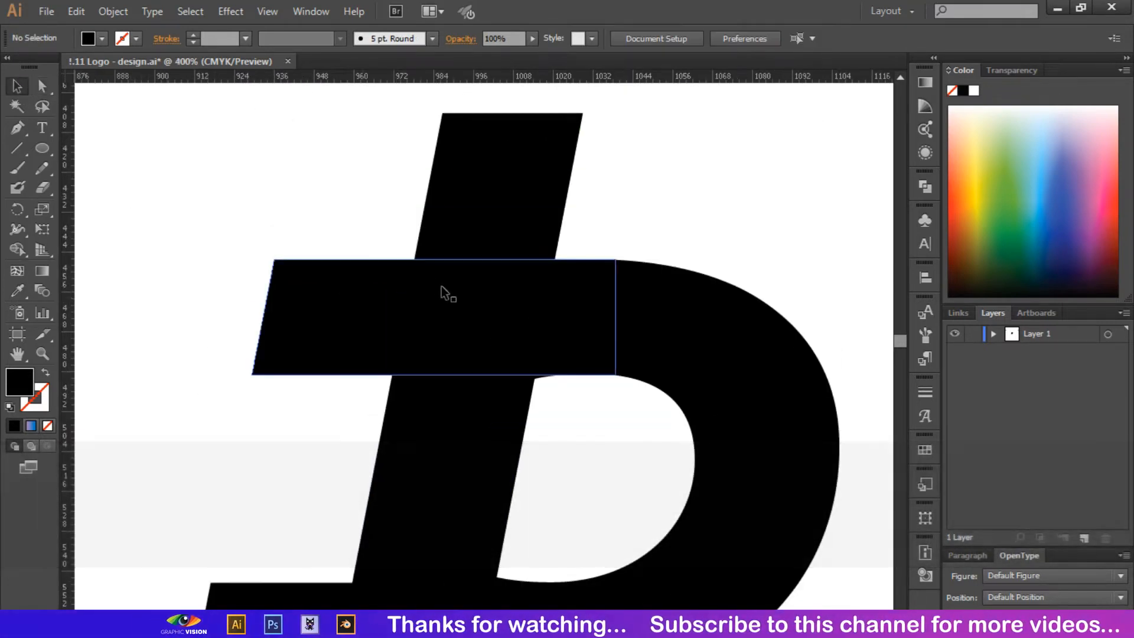
key(v)
click(331, 296)
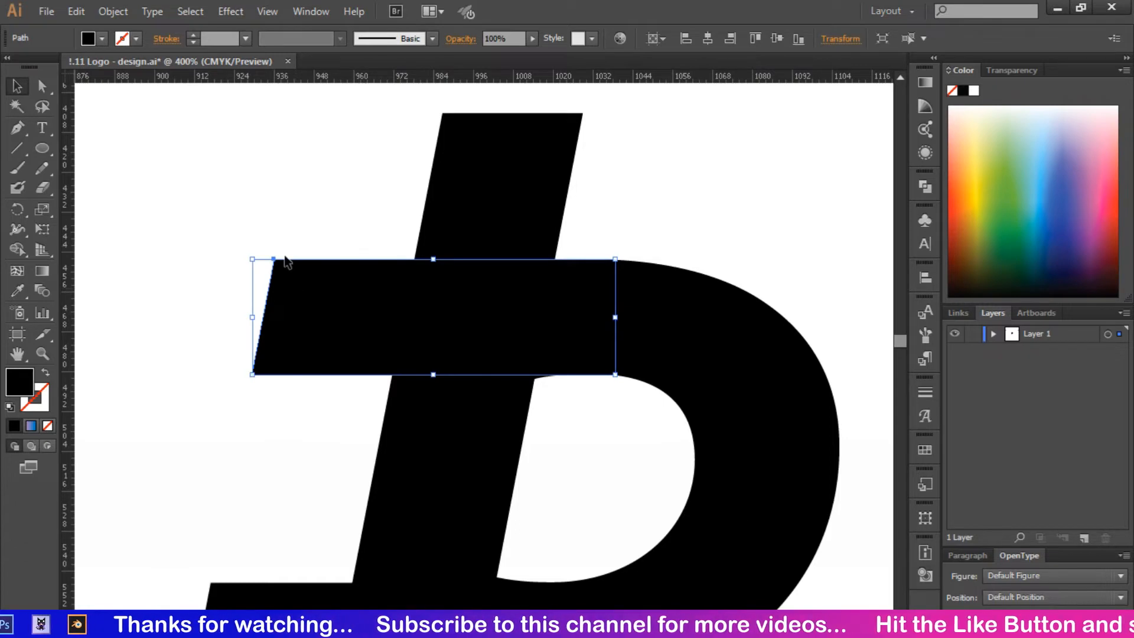
key(a)
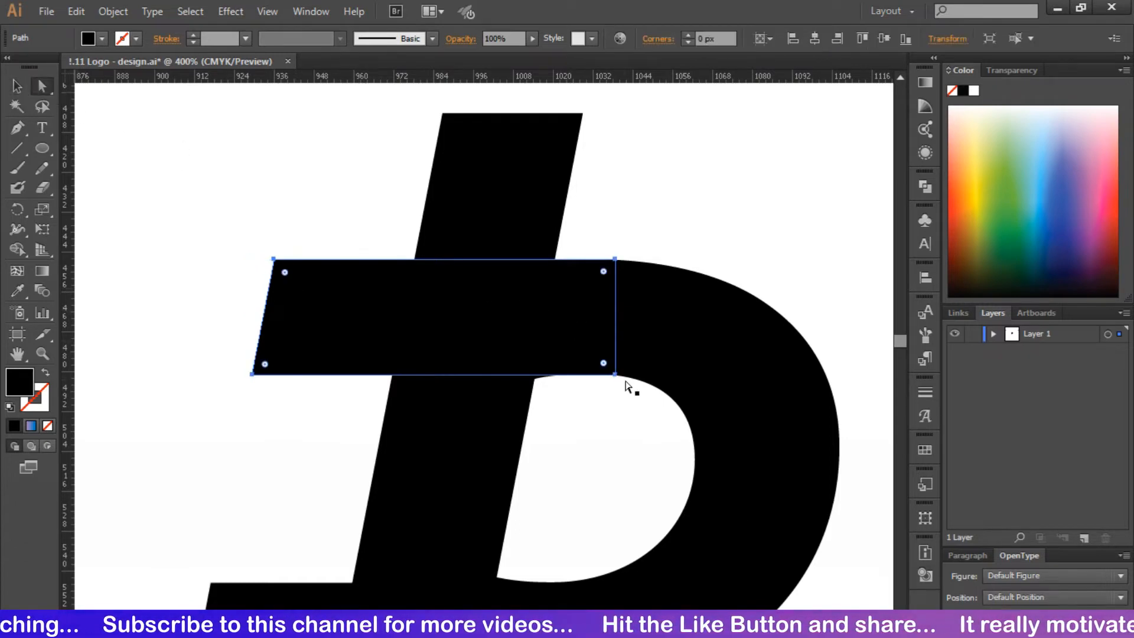
click(614, 374)
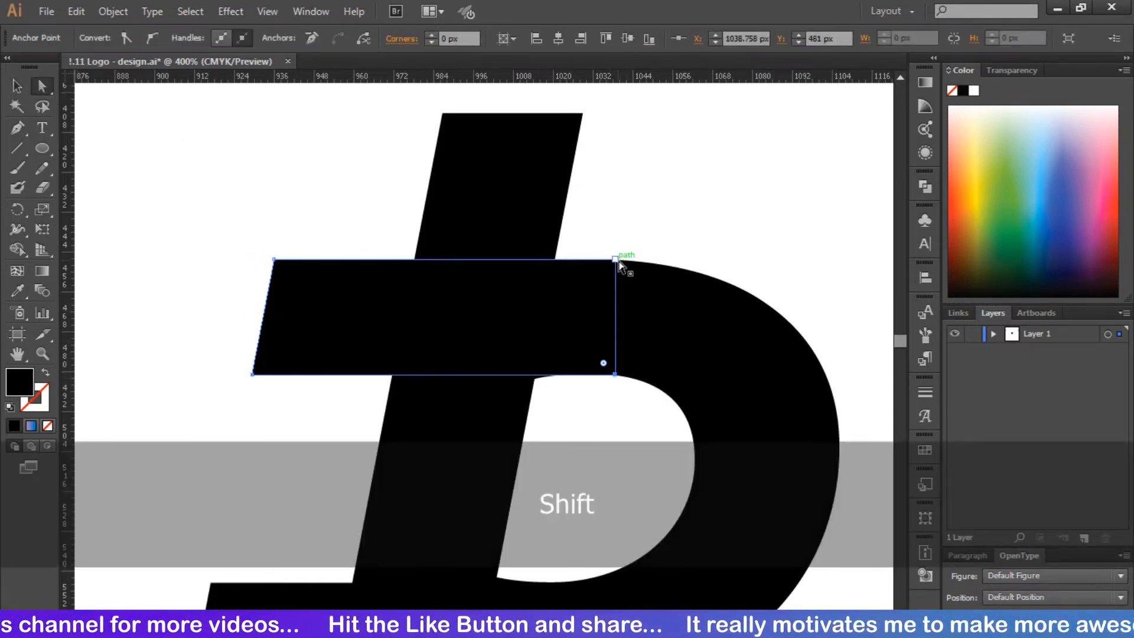
shift+click(616, 259)
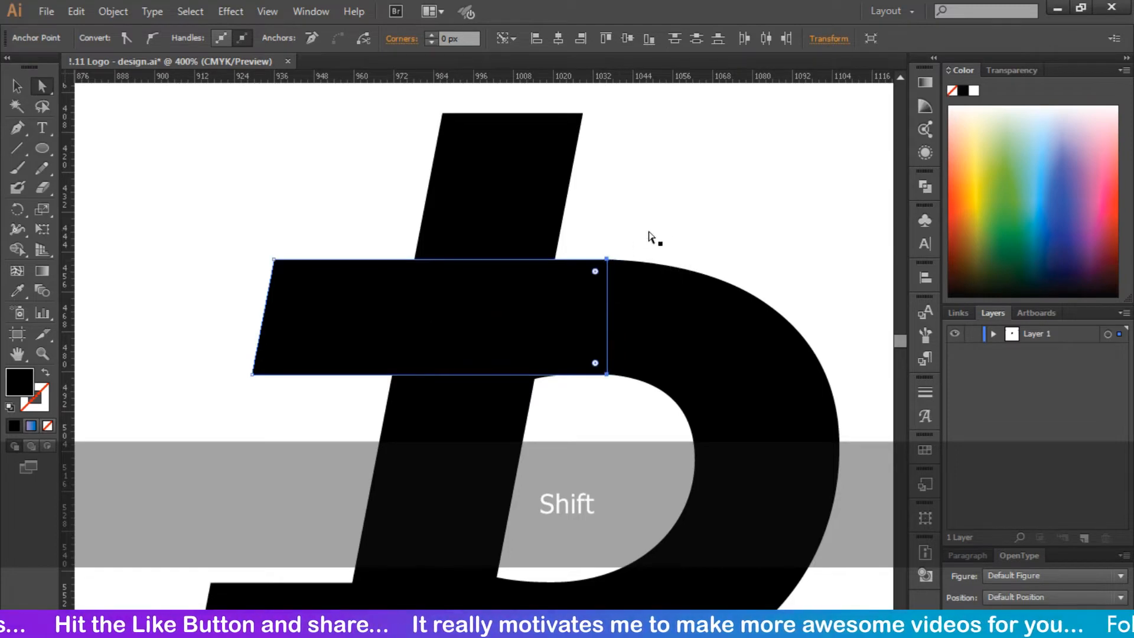
click(666, 223)
key(ctrl+minus)
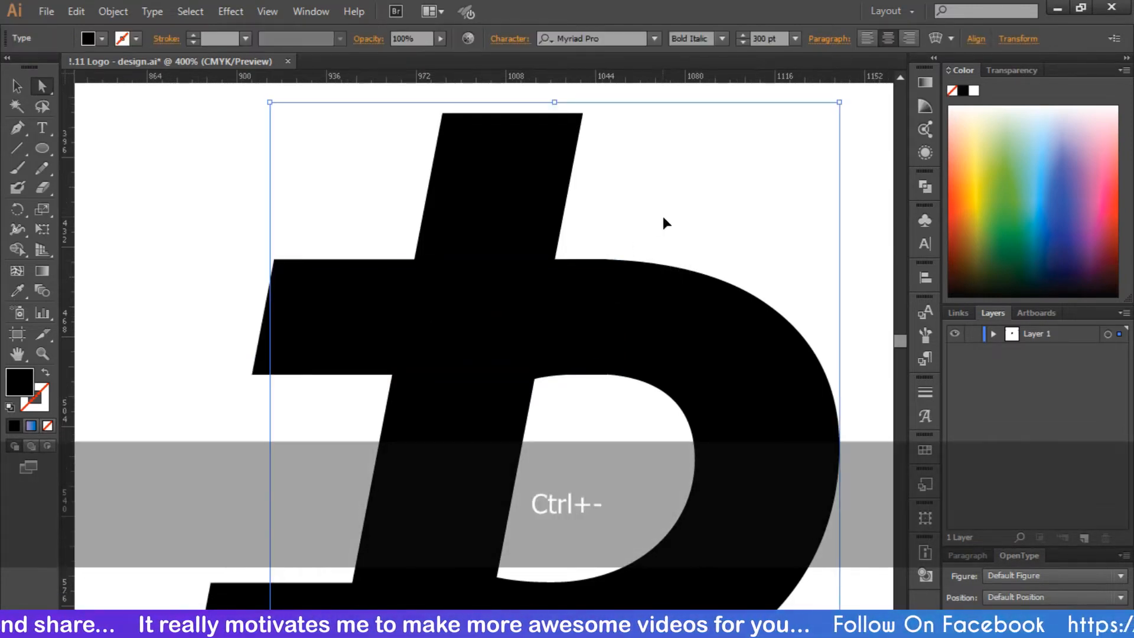
key(ctrl+minus)
key(ctrl+0)
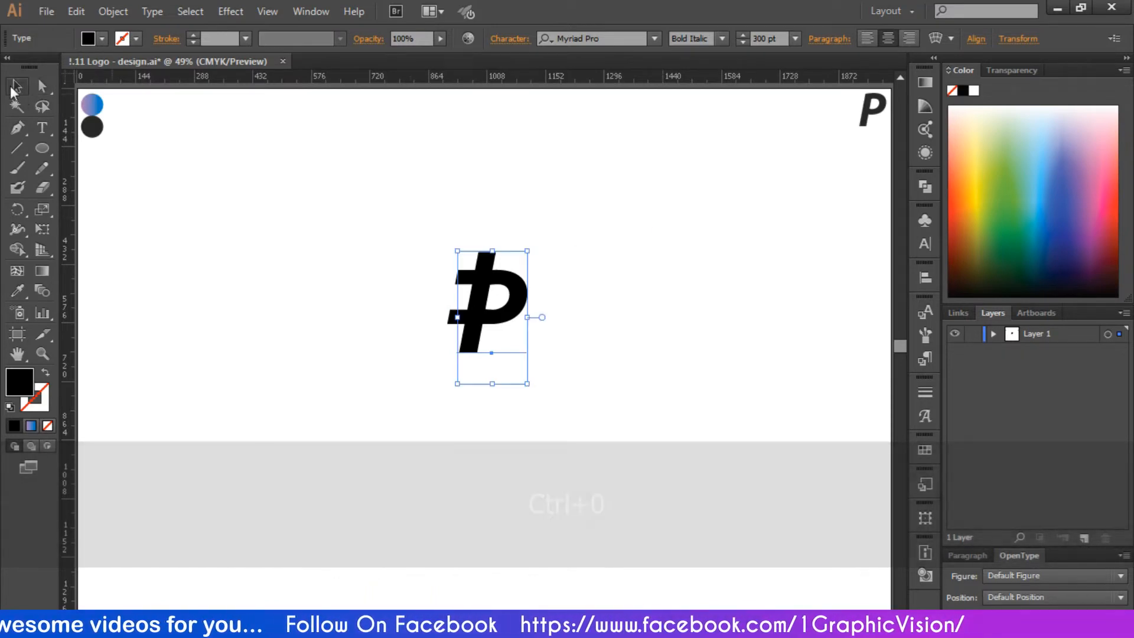
Select the letter P with its stem and both crossbars, and expand them with Object and Fill enabled
drag(362, 192, 577, 410)
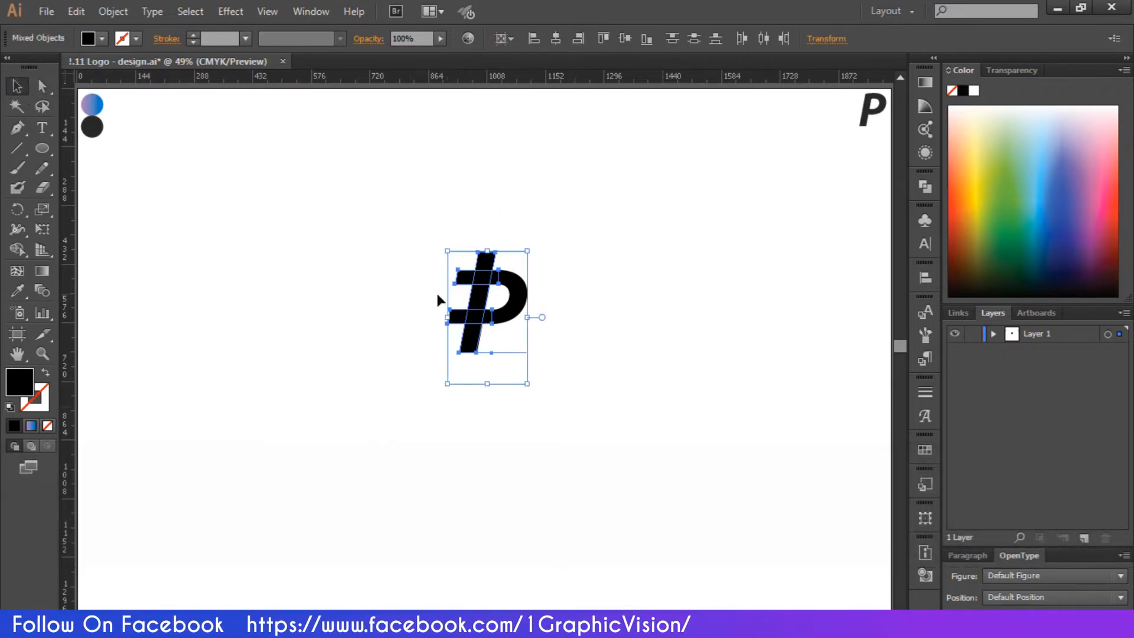
click(376, 244)
key(a)
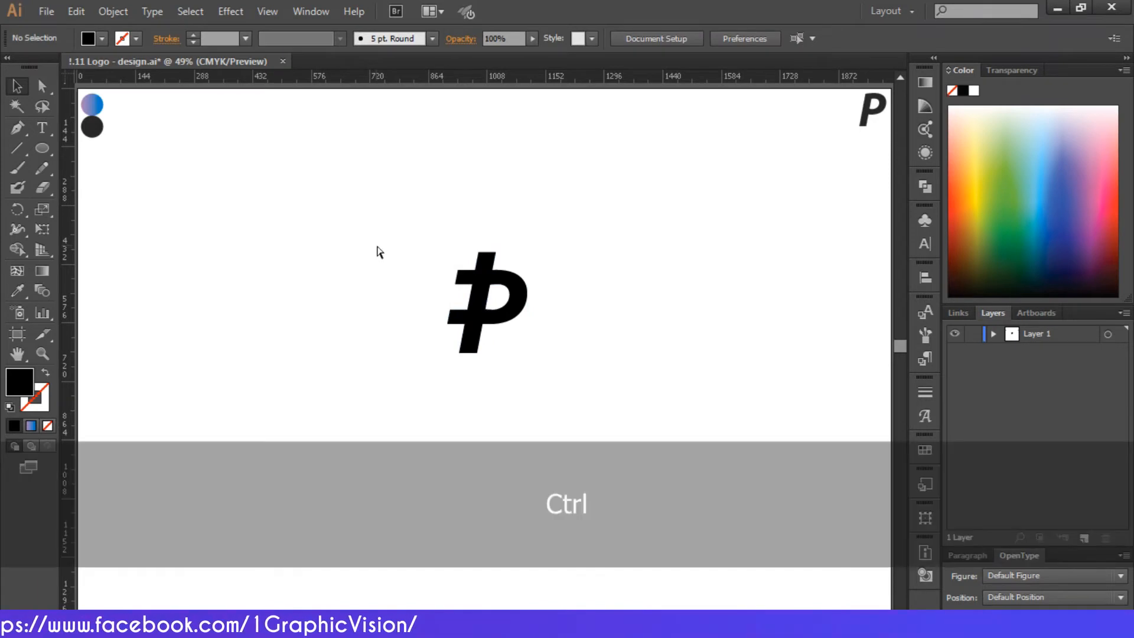
key(ctrl+equal)
key(ctrl+equal)
key(ctrl+equal)
key(ctrl+equal)
key(ctrl+equal)
drag(255, 142, 737, 557)
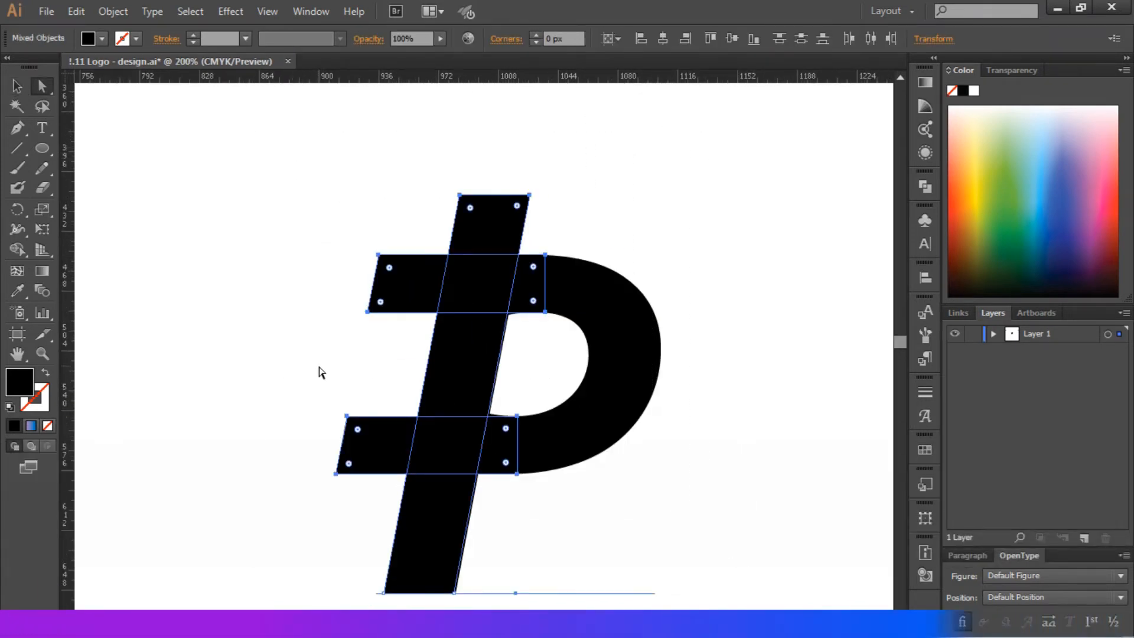
click(113, 11)
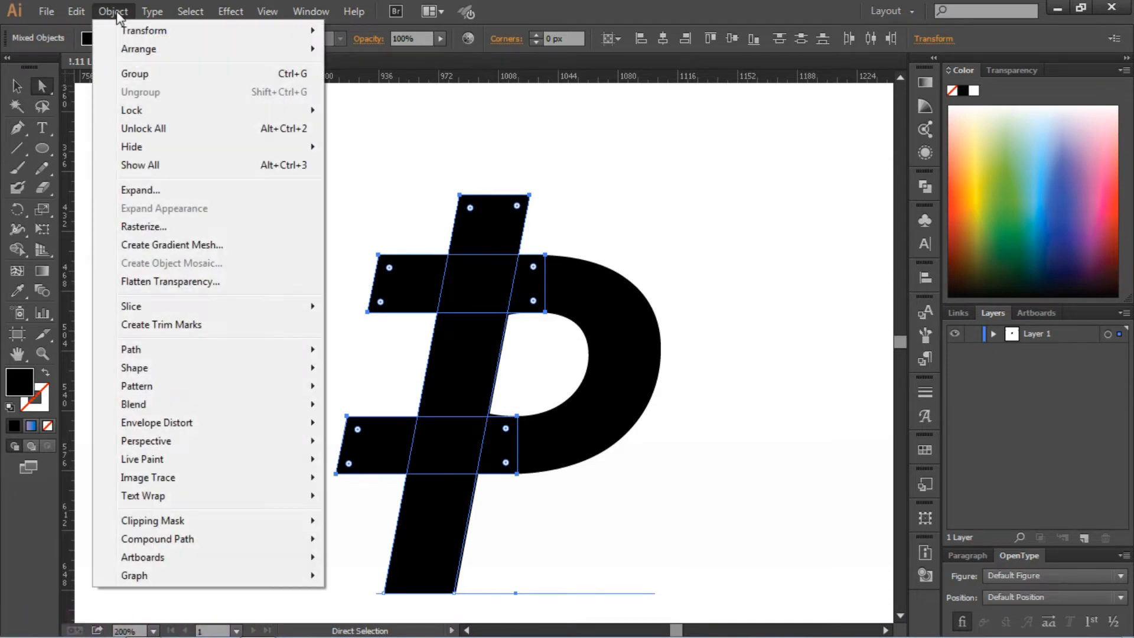
click(160, 197)
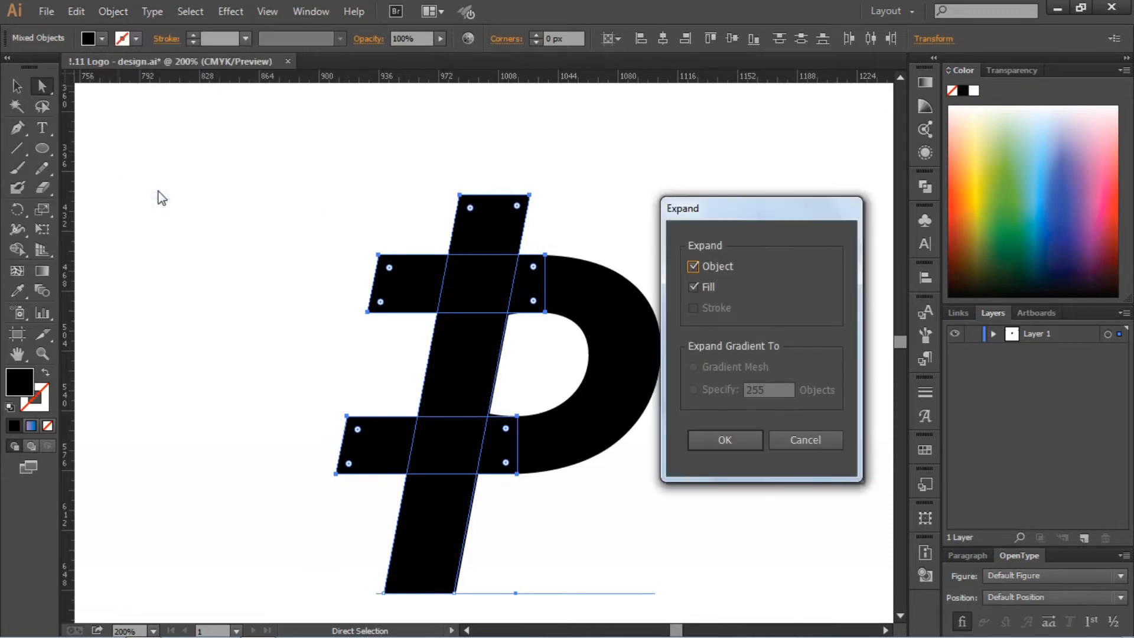
click(741, 440)
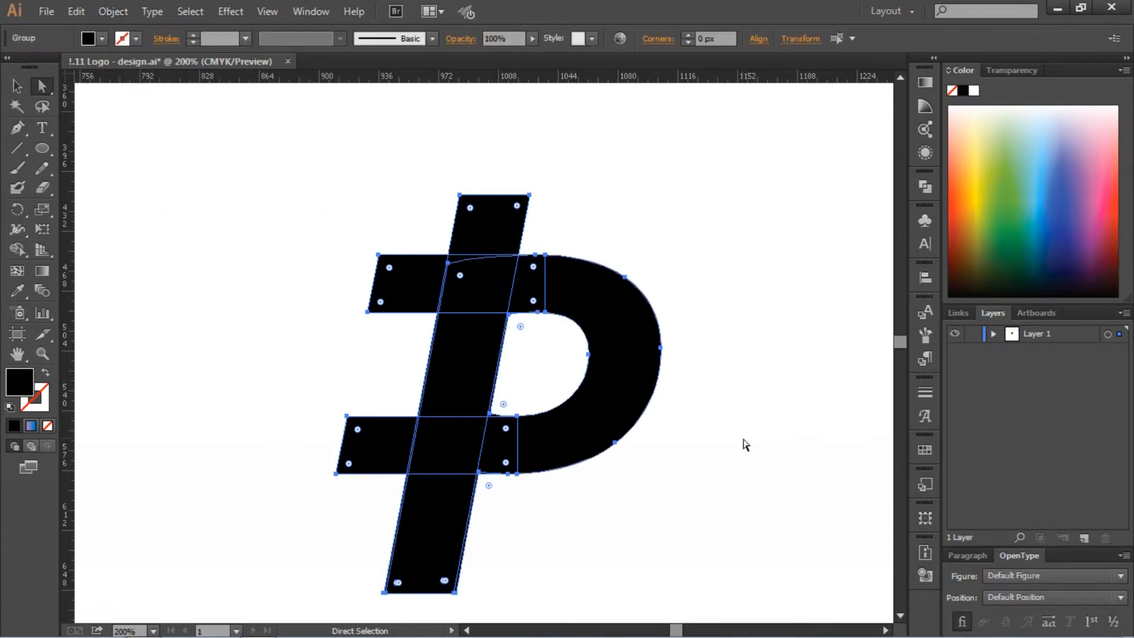
Merge the expanded letter, stem and crossbars into one shape with Pathfinder Unite
click(931, 189)
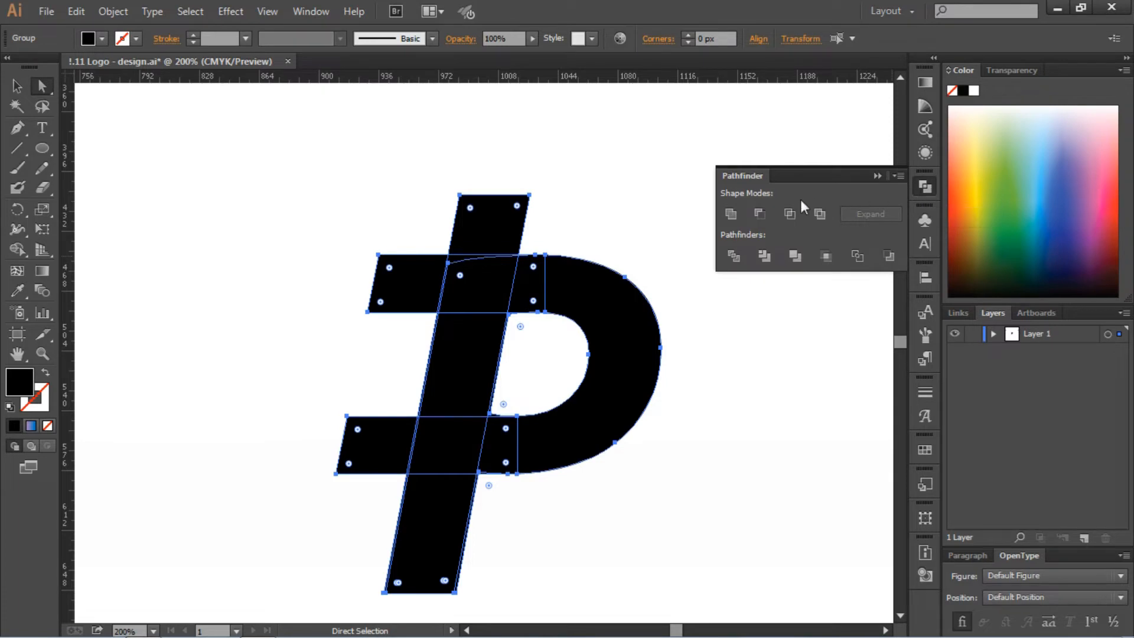
click(735, 217)
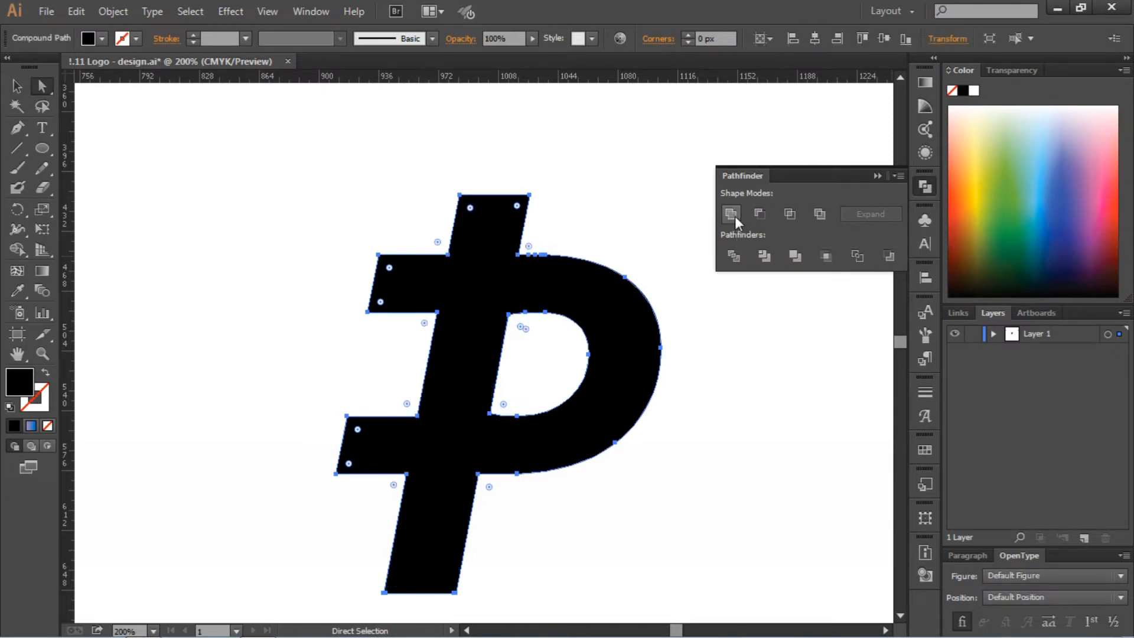
click(876, 176)
click(662, 205)
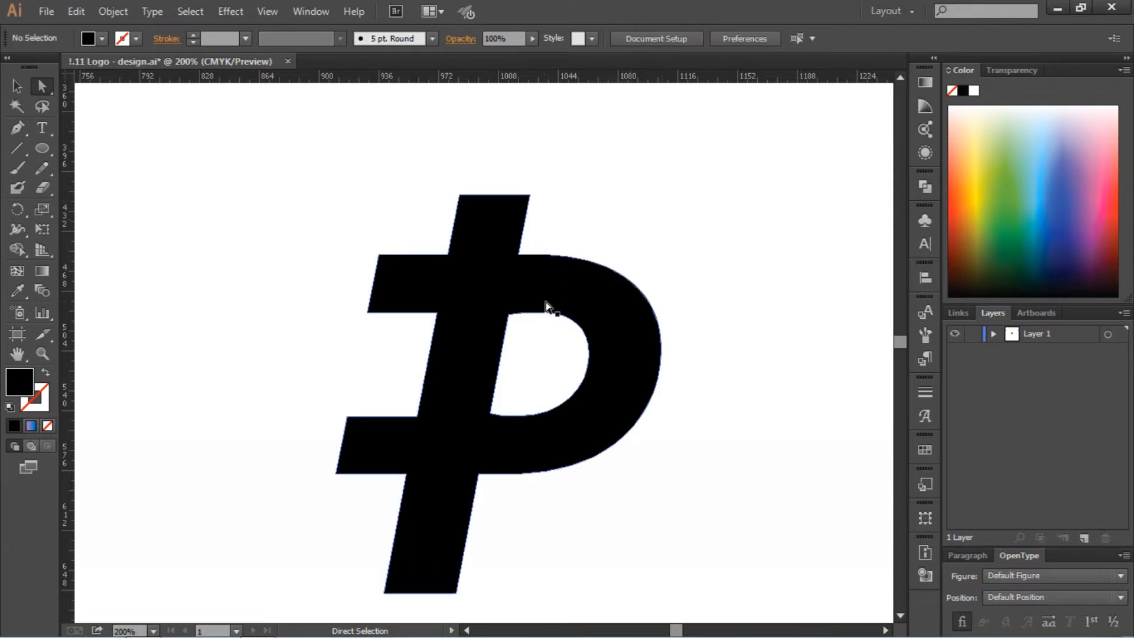
Round the upper-left corner of the P's counter to a radius of about 12.6 px
click(509, 313)
drag(520, 327, 543, 349)
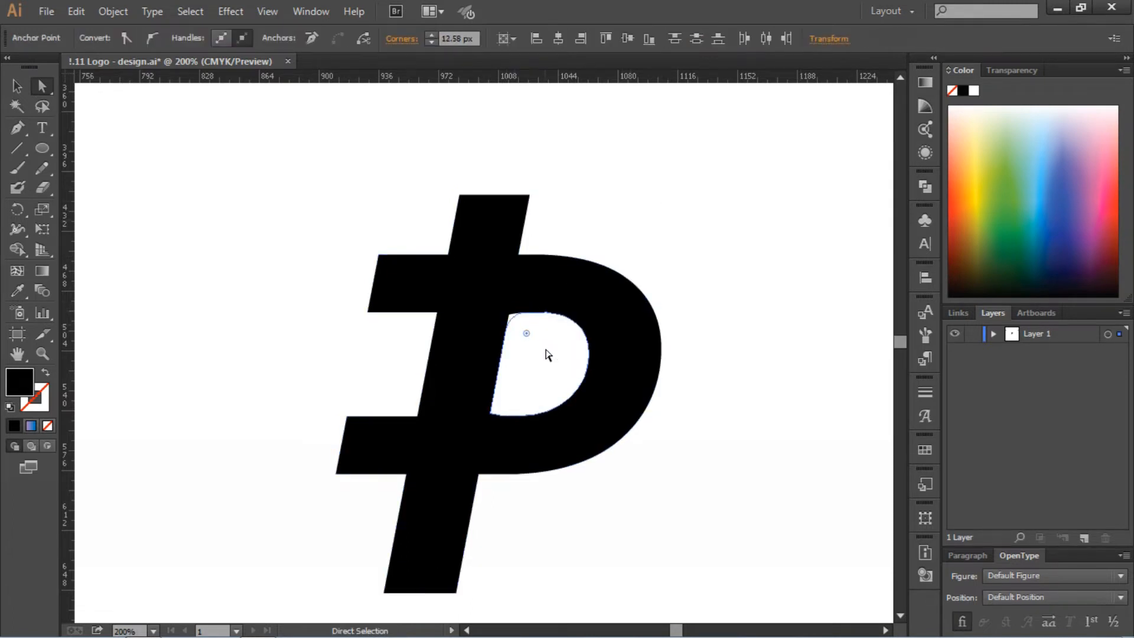
click(543, 349)
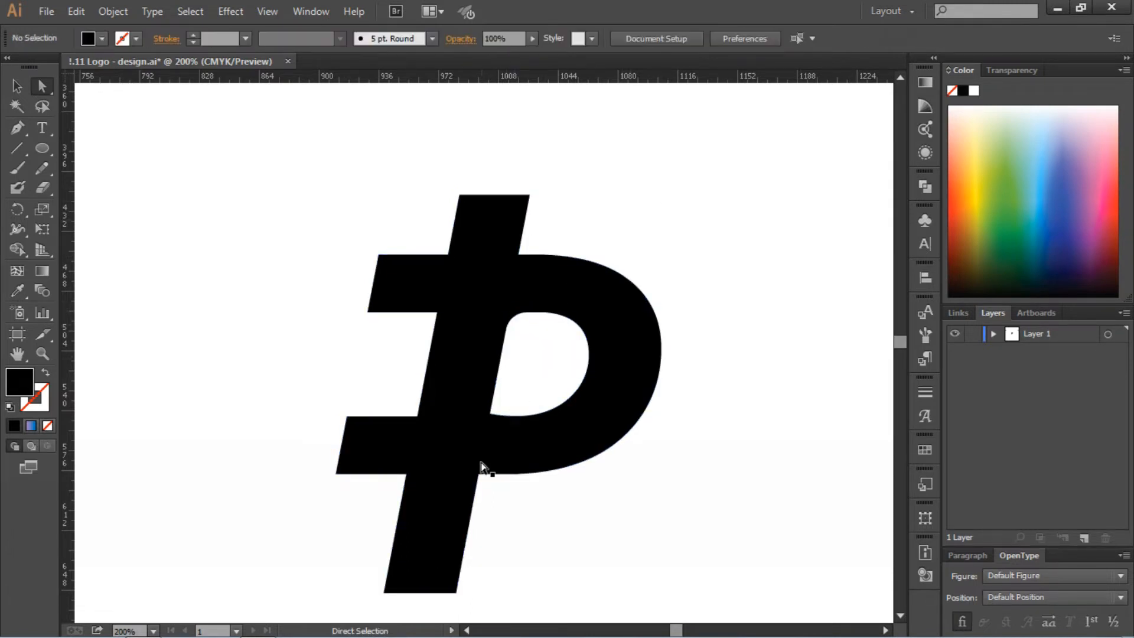
Slightly round the outer corners at the stem's top end and at the left ends of both crossbars
click(533, 252)
drag(443, 163, 554, 206)
drag(329, 225, 397, 333)
drag(297, 379, 349, 487)
scroll(350, 487, down, 3)
mouse_move(349, 341)
mouse_down()
mouse_move(360, 343)
mouse_move(344, 347)
mouse_up()
click(354, 409)
scroll(354, 409, up, 3)
Slightly round the six inner corners where the crossbars and bowl meet the stem
click(518, 255)
shift+click(448, 254)
shift+click(438, 312)
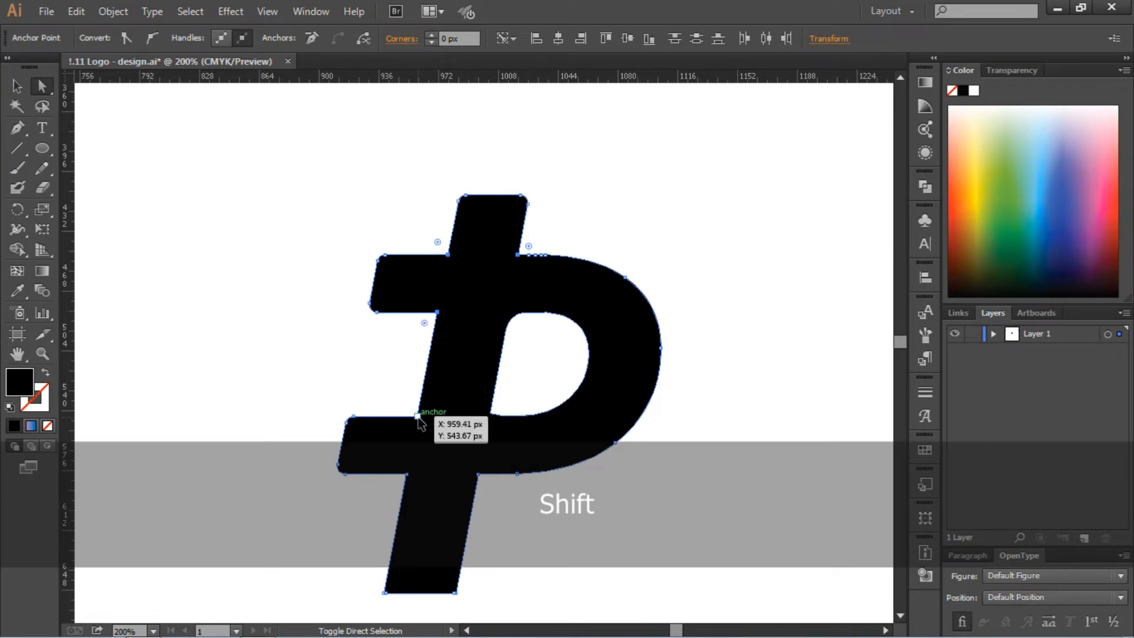
shift+click(418, 416)
shift+click(479, 474)
shift+click(407, 474)
drag(397, 483, 400, 479)
click(792, 439)
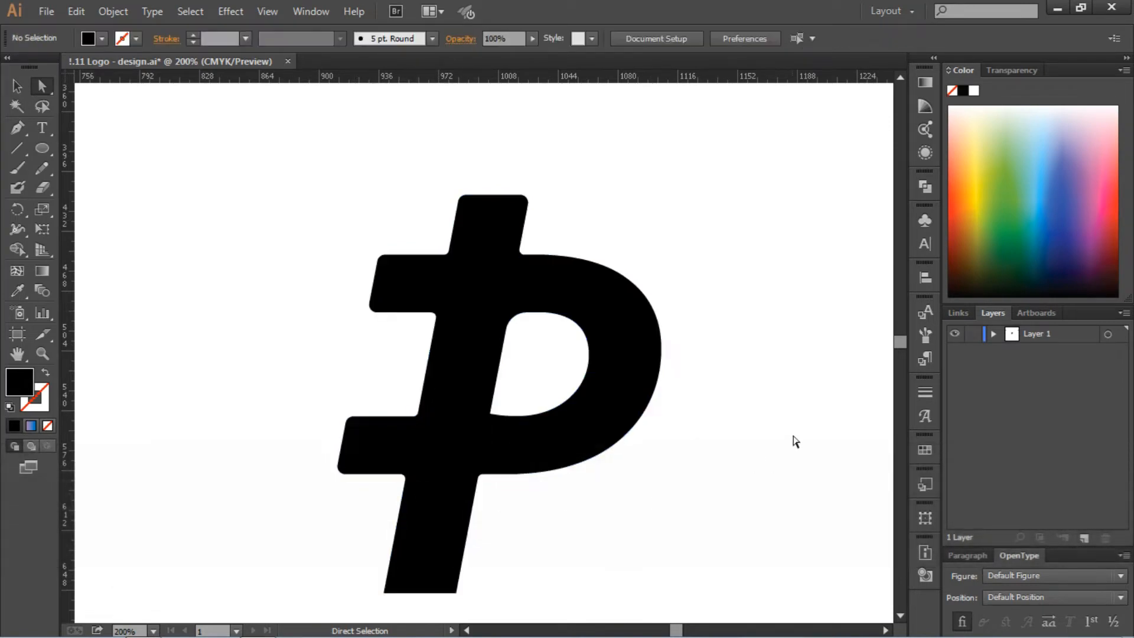
Copy the finished P logo shape and paste a duplicate onto the artboard
key(ctrl+minus)
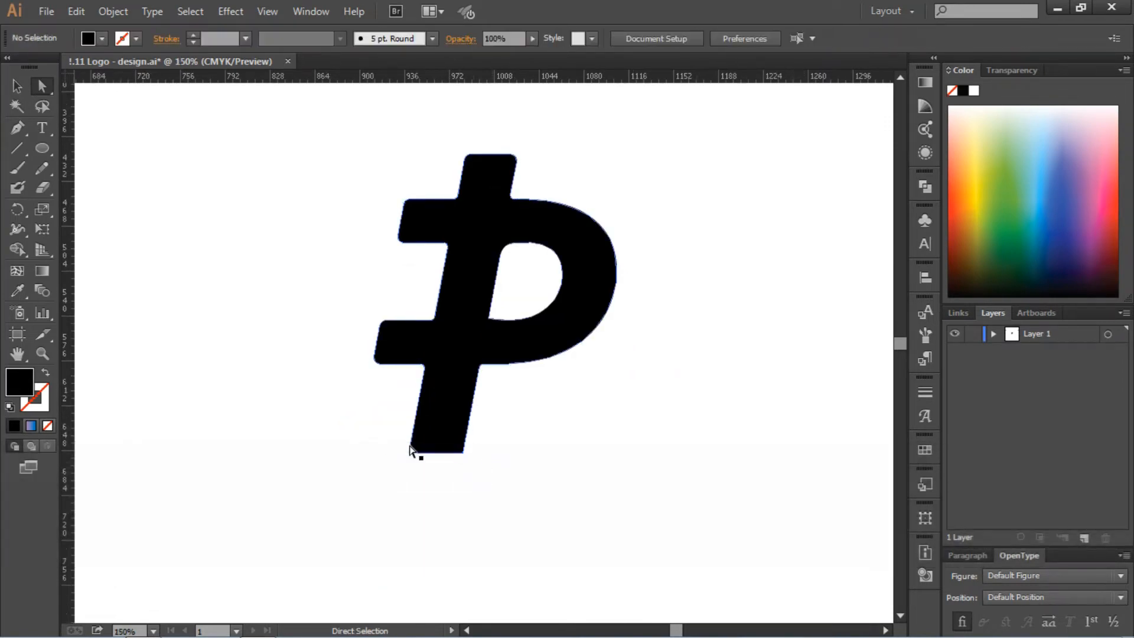
key(ctrl+equal)
key(ctrl+equal)
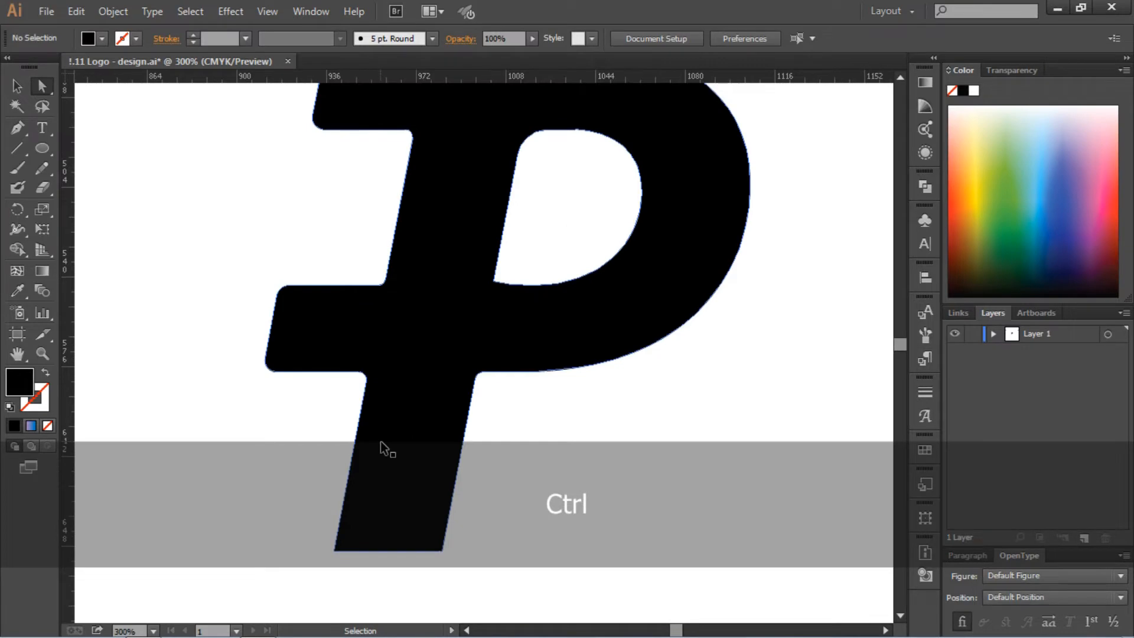
key(ctrl+0)
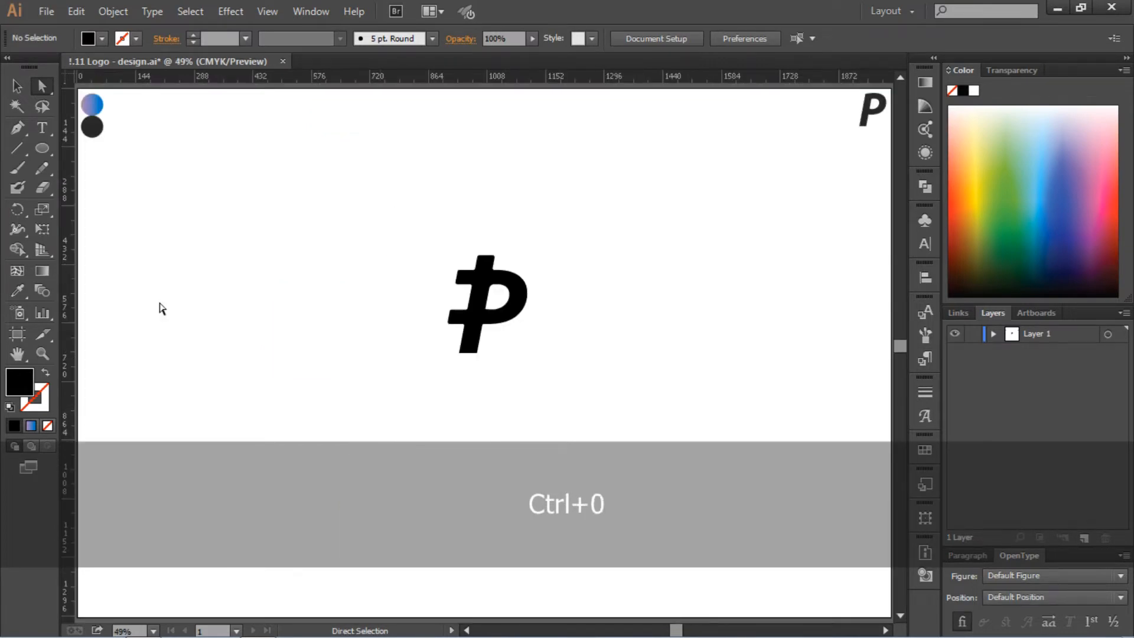
click(17, 86)
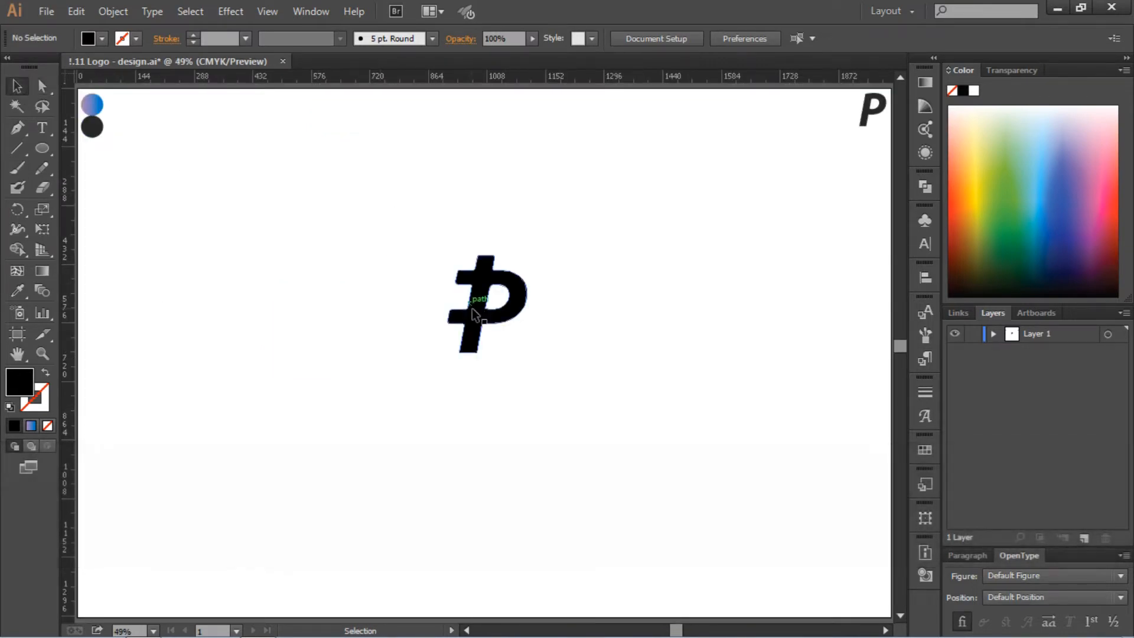
click(472, 316)
key(ctrl+c)
key(ctrl+v)
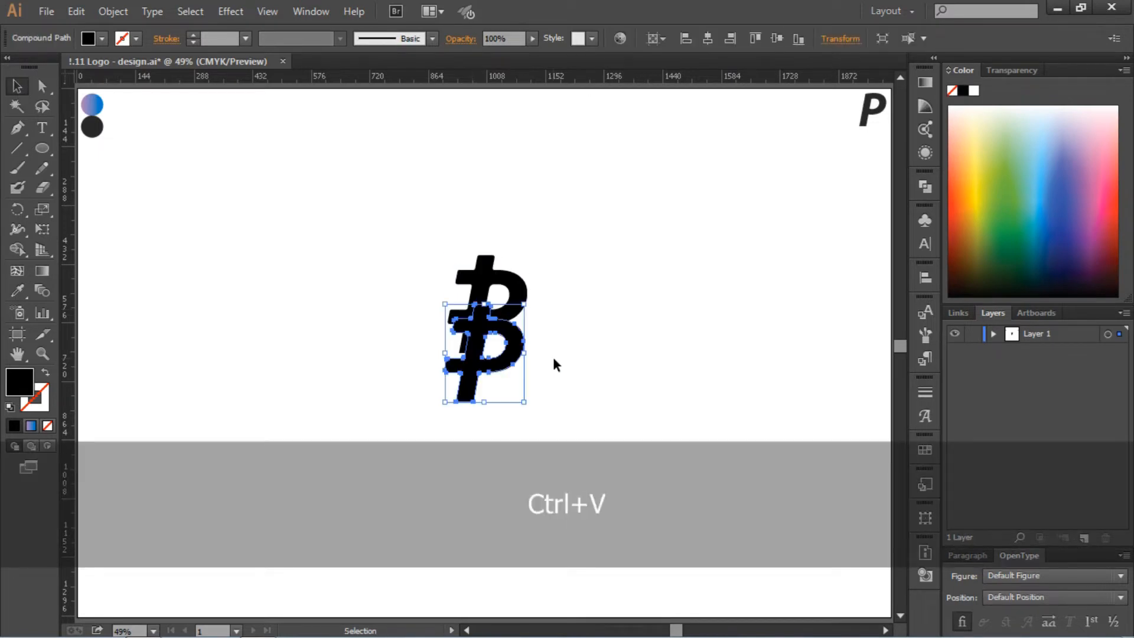
Place the duplicate P logo beside the reference letter P in the artboard's upper-right corner
drag(523, 402, 827, 131)
click(749, 366)
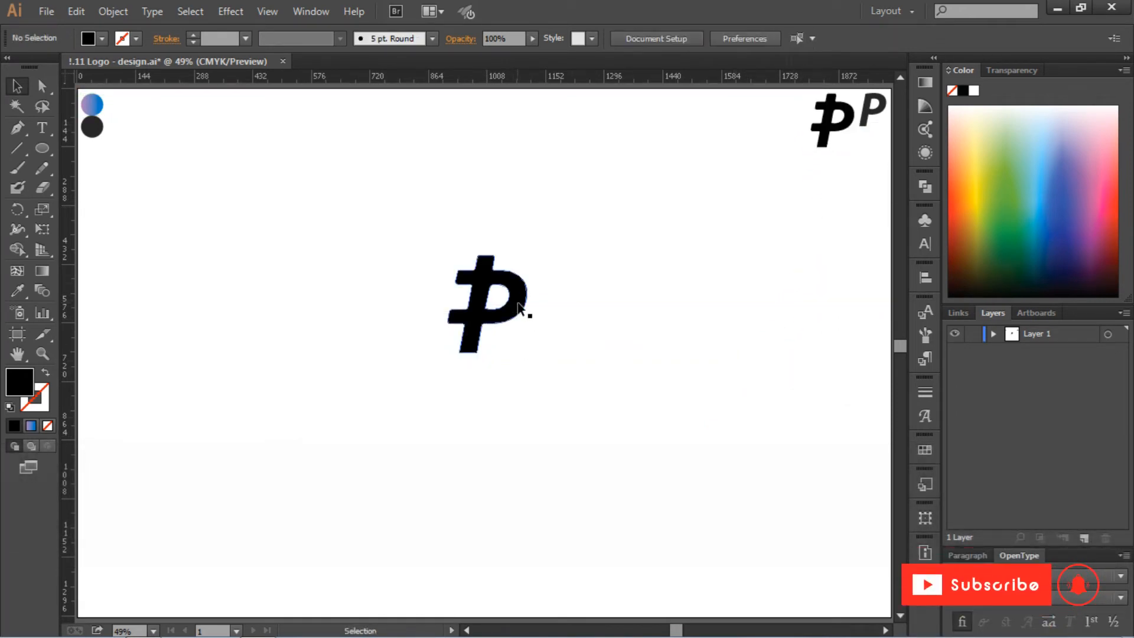
click(518, 307)
click(627, 370)
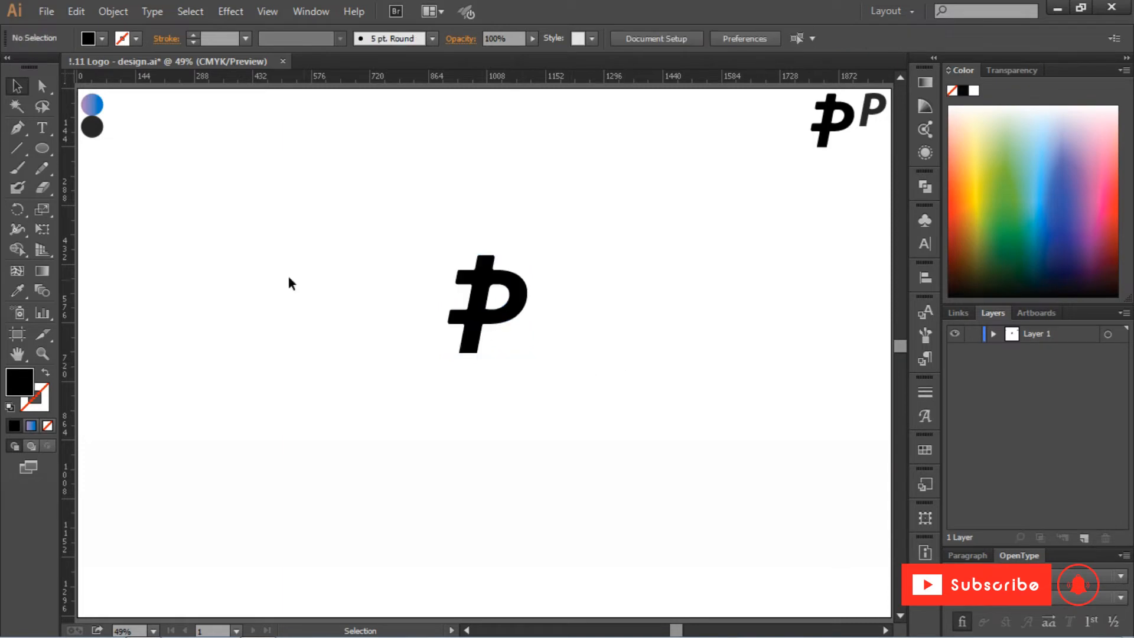
Draw a circle about 330 px wide and center it horizontally and vertically on the artboard
click(43, 149)
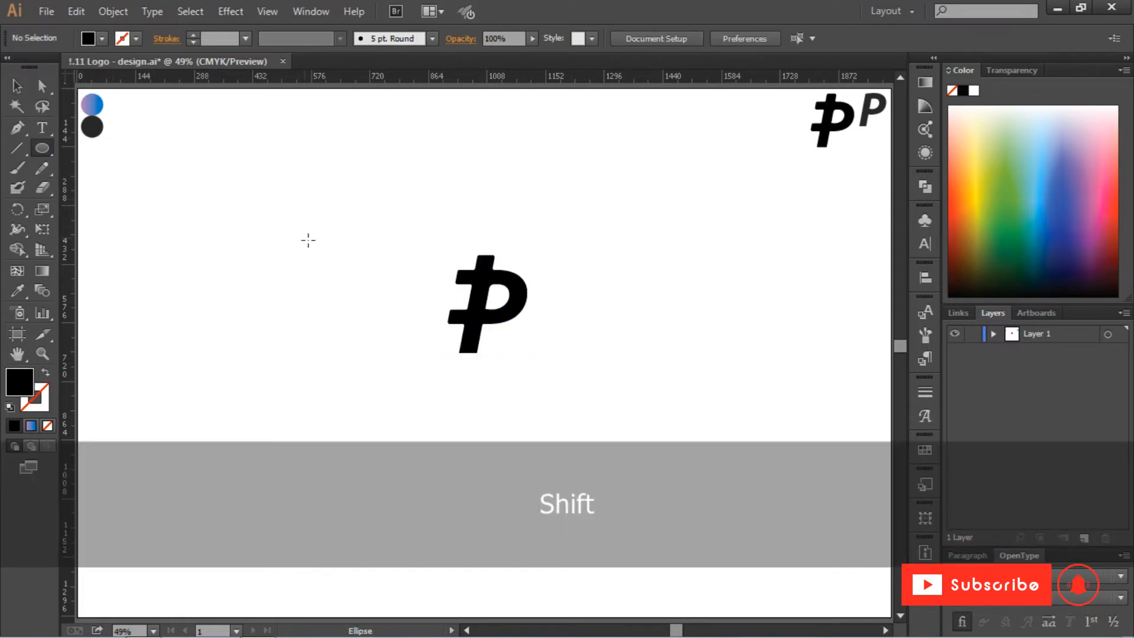
drag(306, 239, 439, 372)
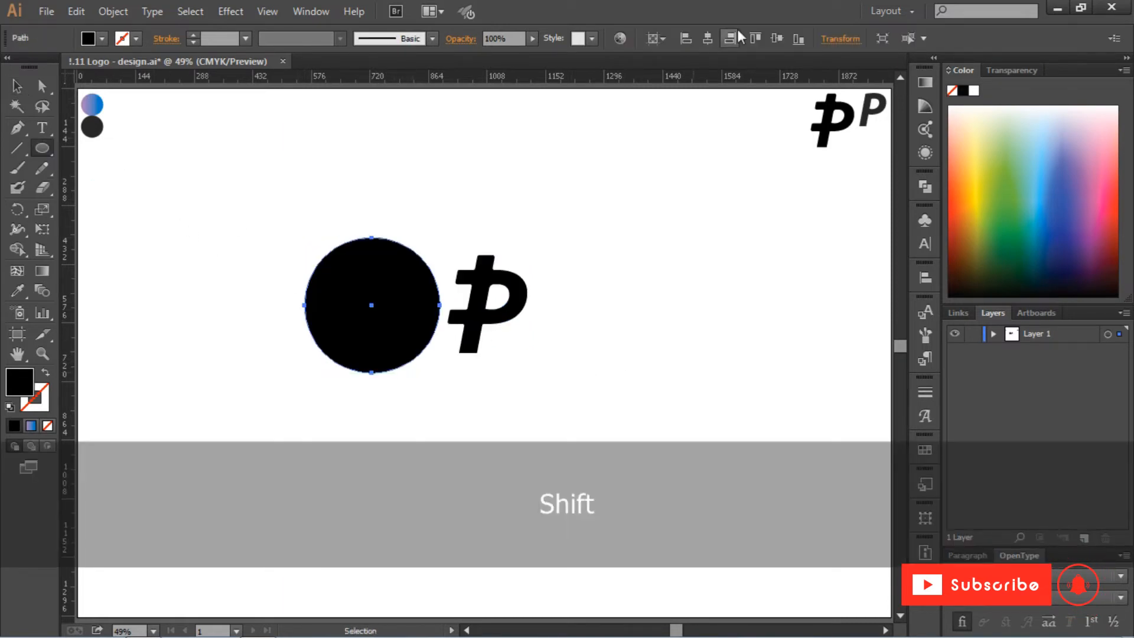
click(707, 39)
click(777, 38)
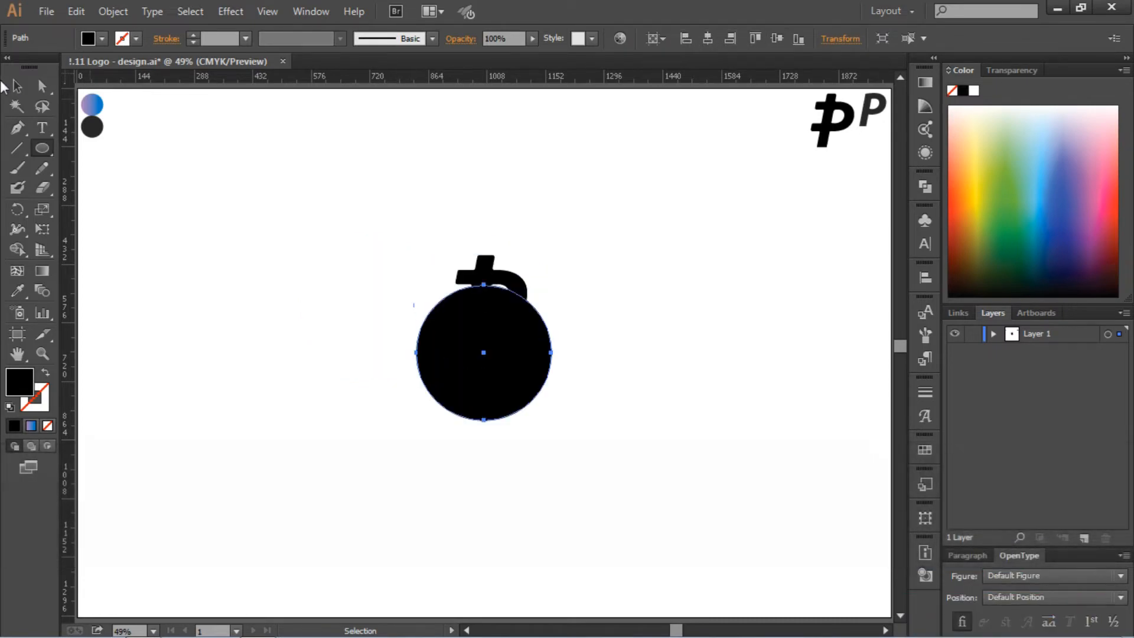
Fill the circle with a bright blue swatch
click(26, 83)
click(18, 293)
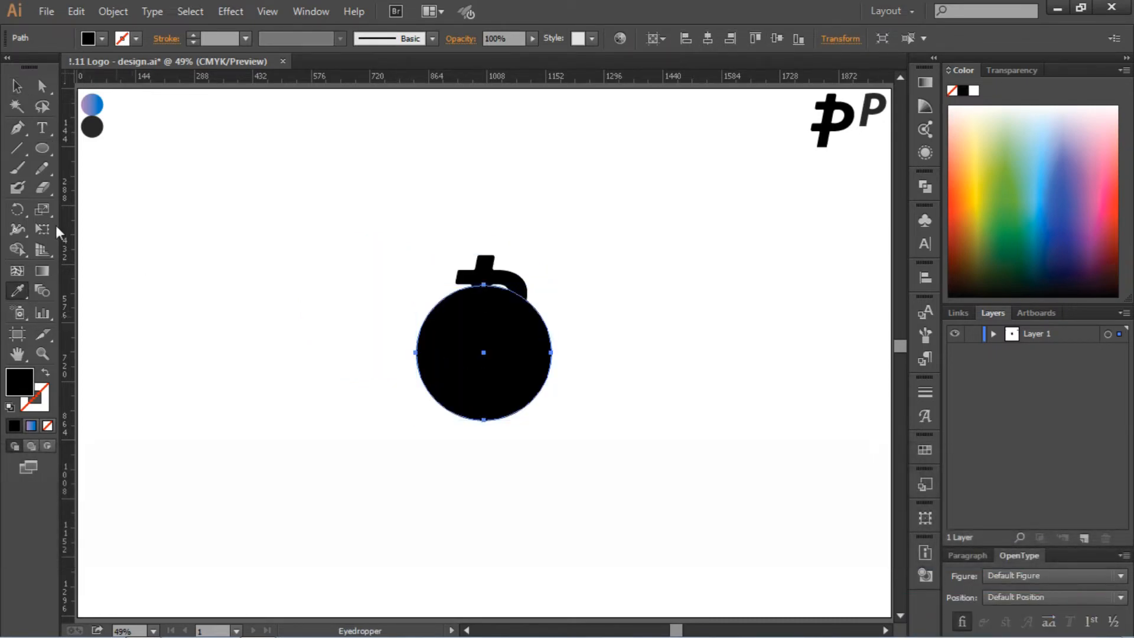
click(102, 39)
click(116, 79)
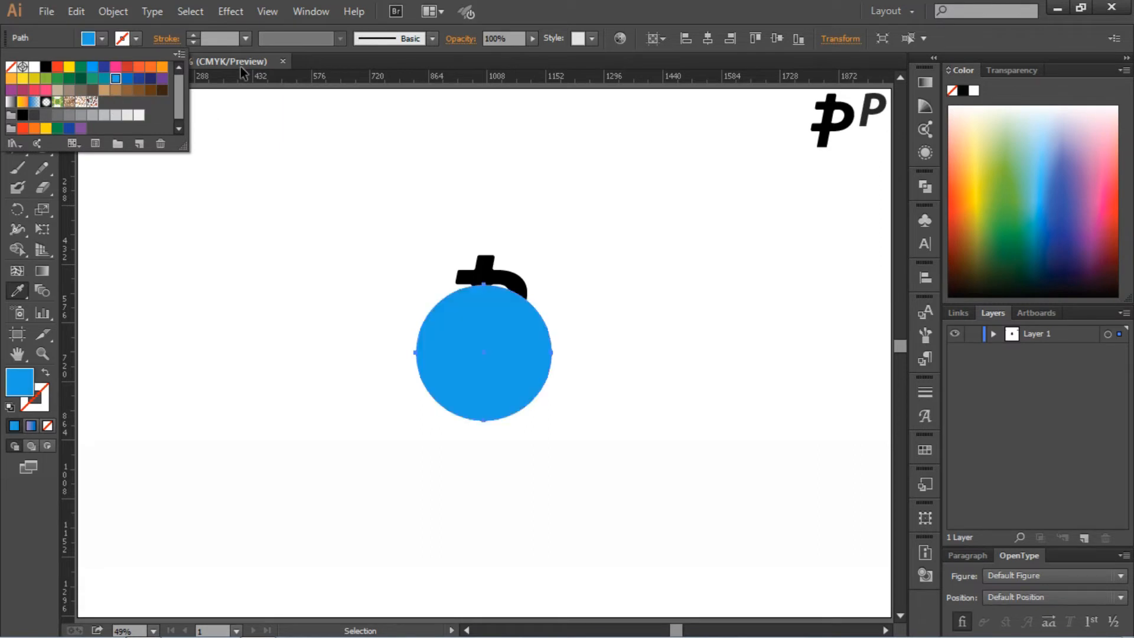
click(798, 7)
click(18, 87)
click(294, 163)
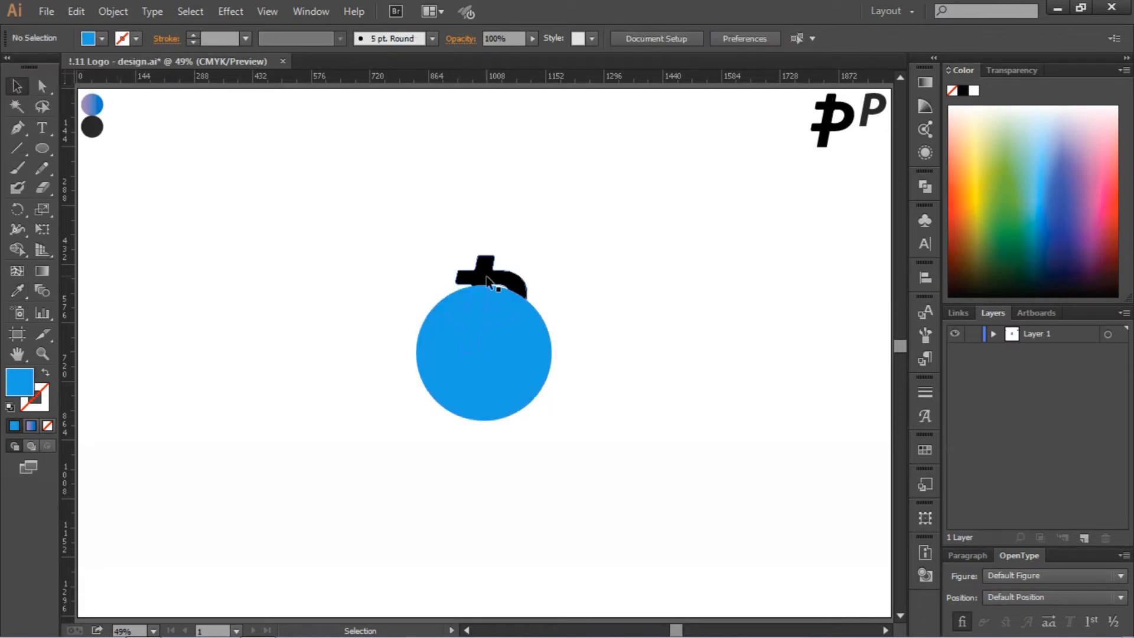
Center the P logo shape on the artboard and bring it in front of the blue circle
click(479, 267)
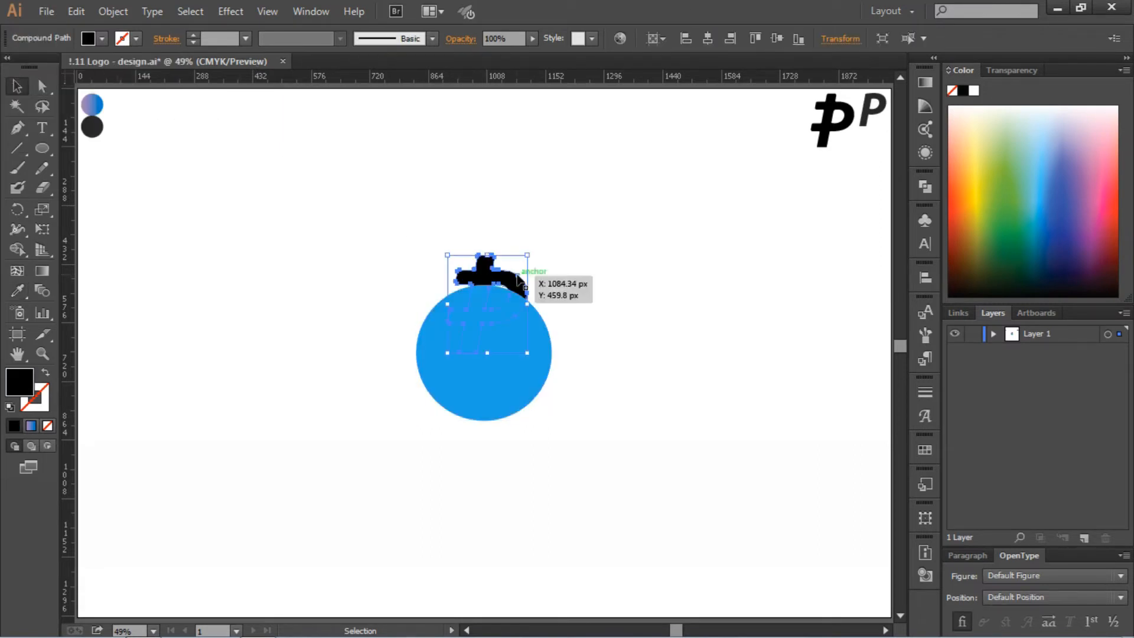
click(712, 40)
click(777, 40)
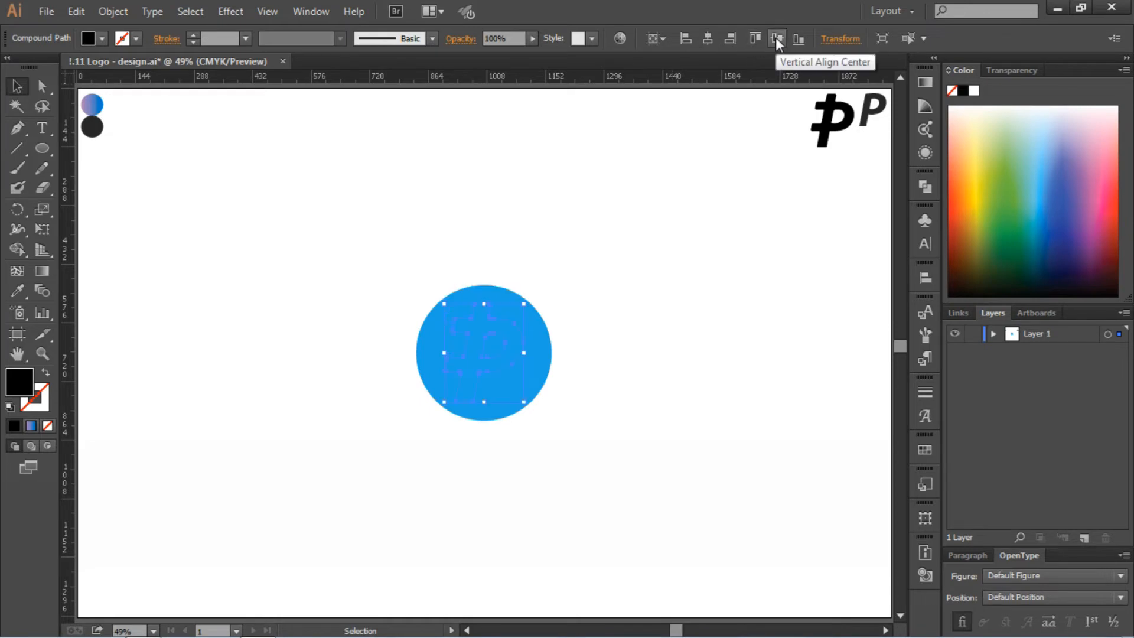
key(ctrl+bracketright)
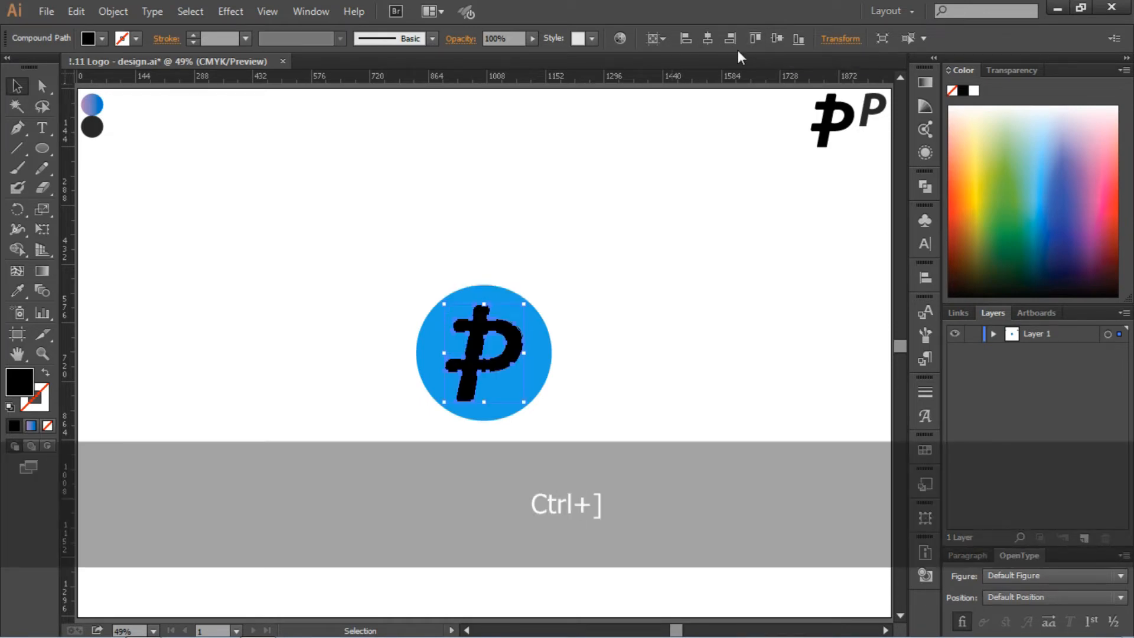
click(627, 254)
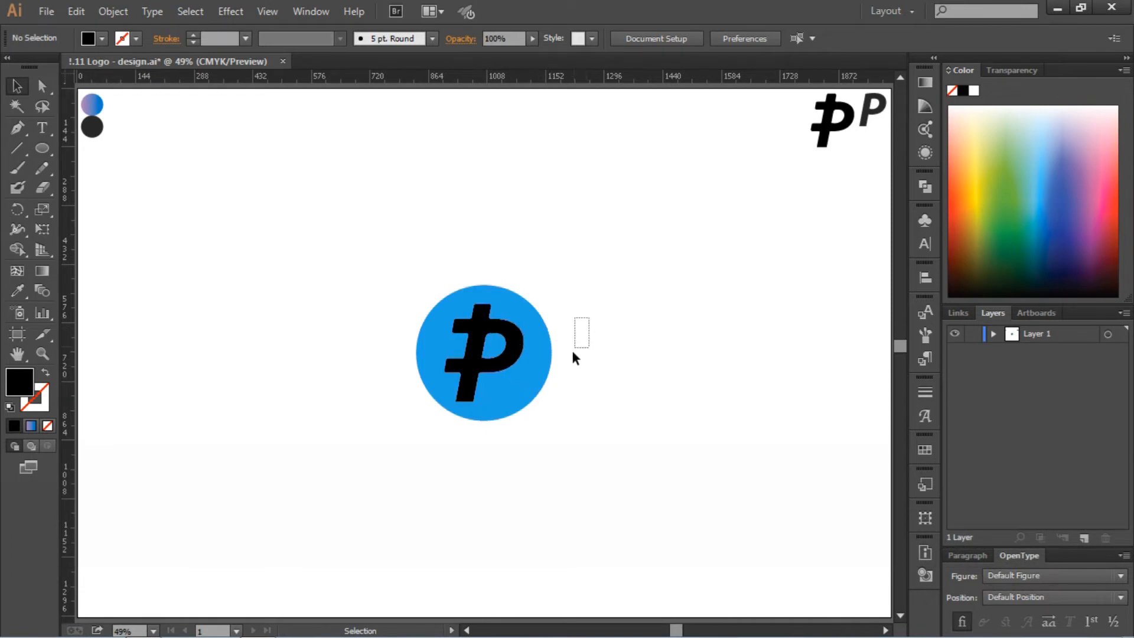
Cut the P out of the circle using the Pathfinder Exclude shape mode
drag(572, 353, 419, 492)
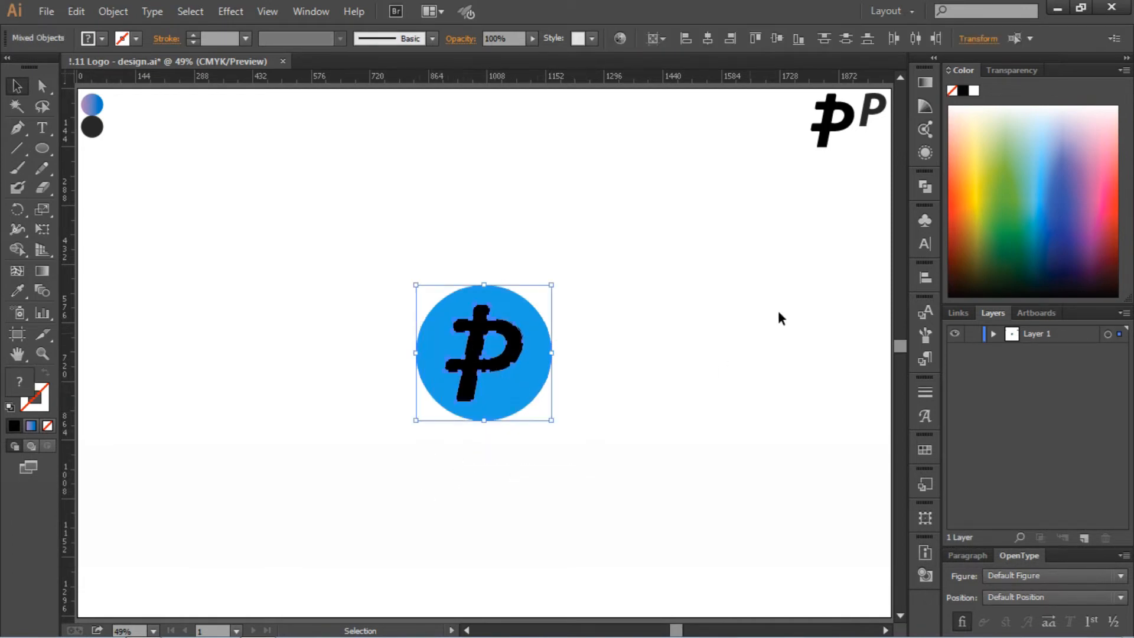
click(925, 188)
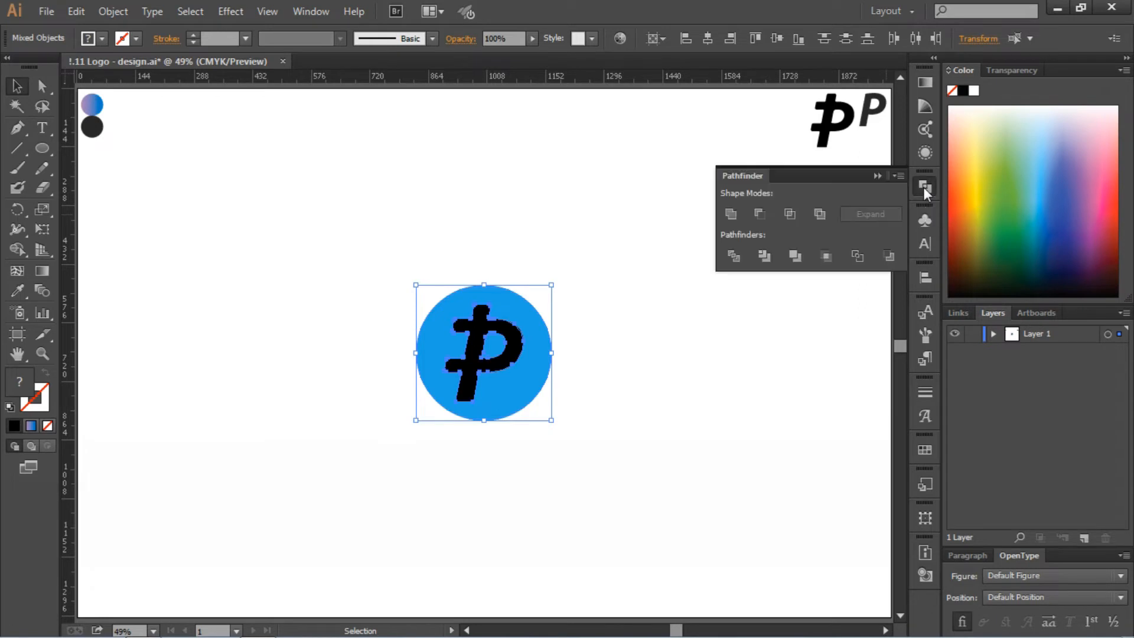
click(823, 223)
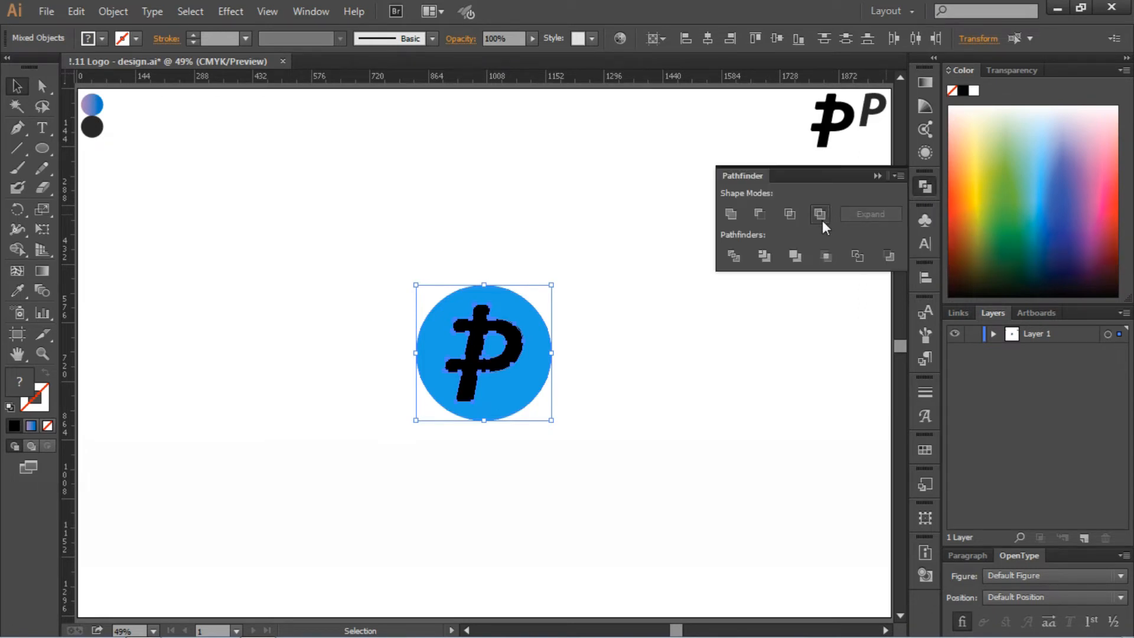
click(879, 177)
click(774, 266)
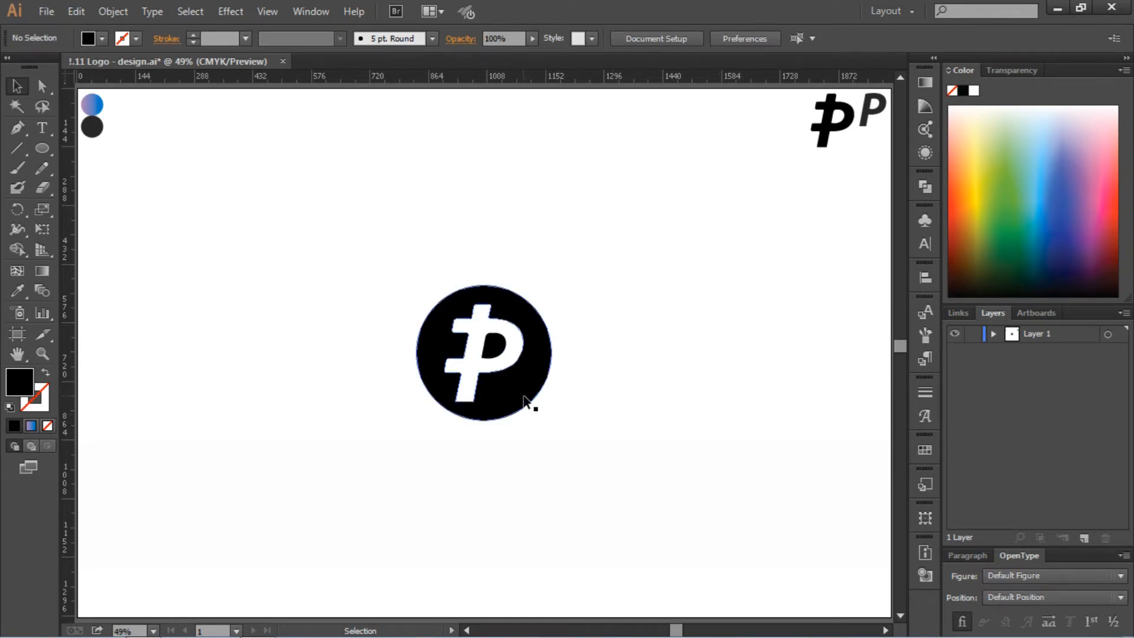
Shrink the circular badge proportionally about its center to about 70% of its size
click(526, 401)
drag(552, 420, 548, 401)
click(602, 400)
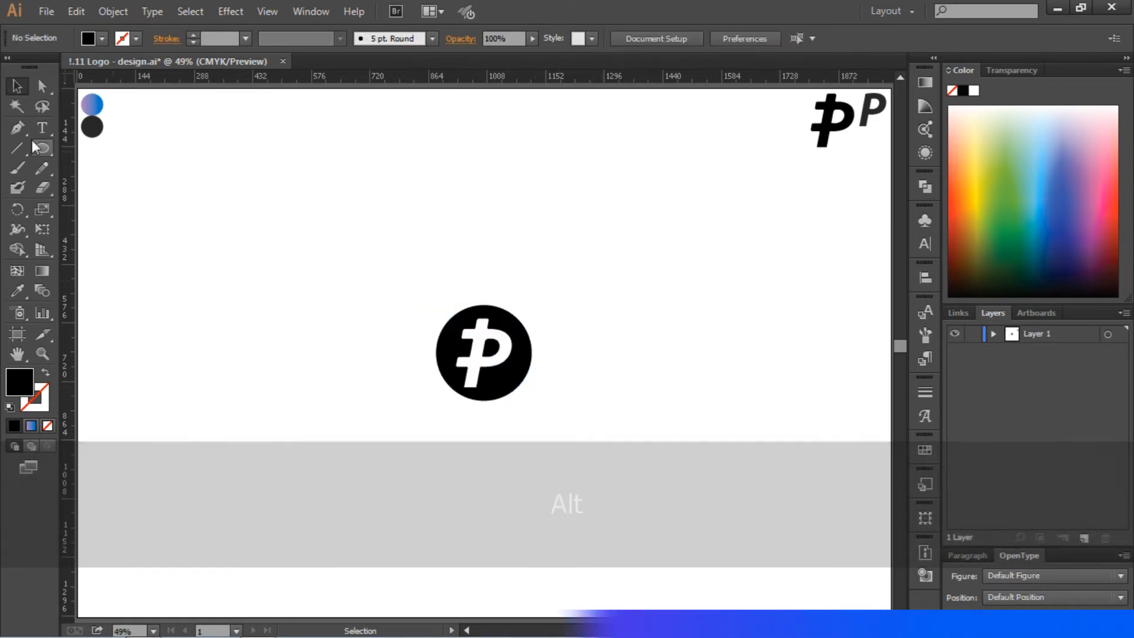
Add the text "moneypay" at 72 pt beside the circular badge
click(42, 128)
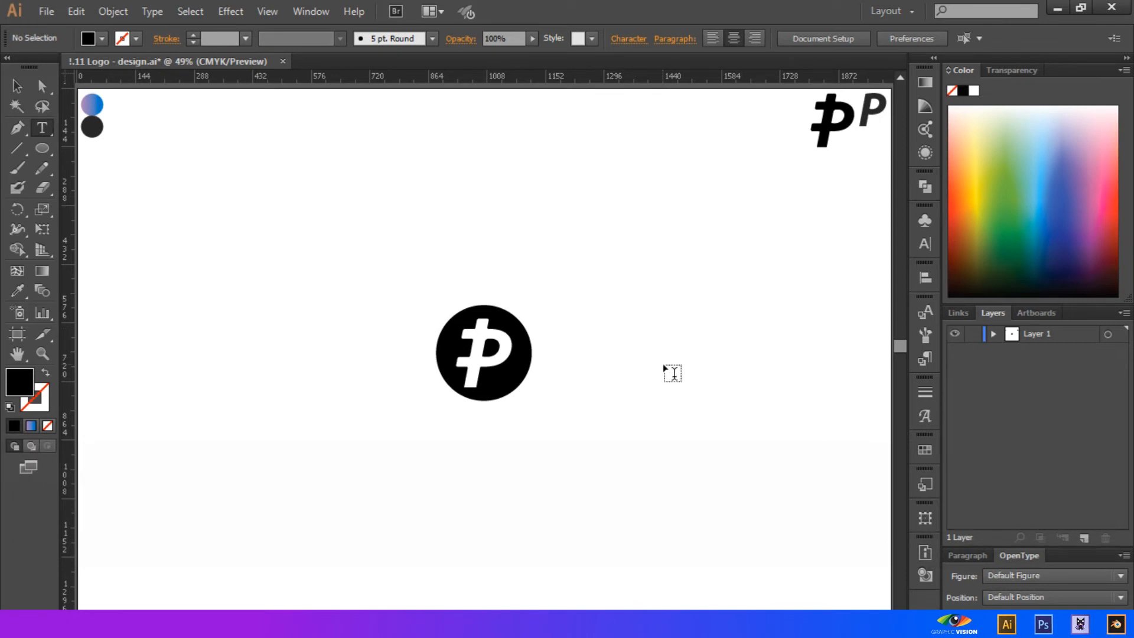
click(620, 365)
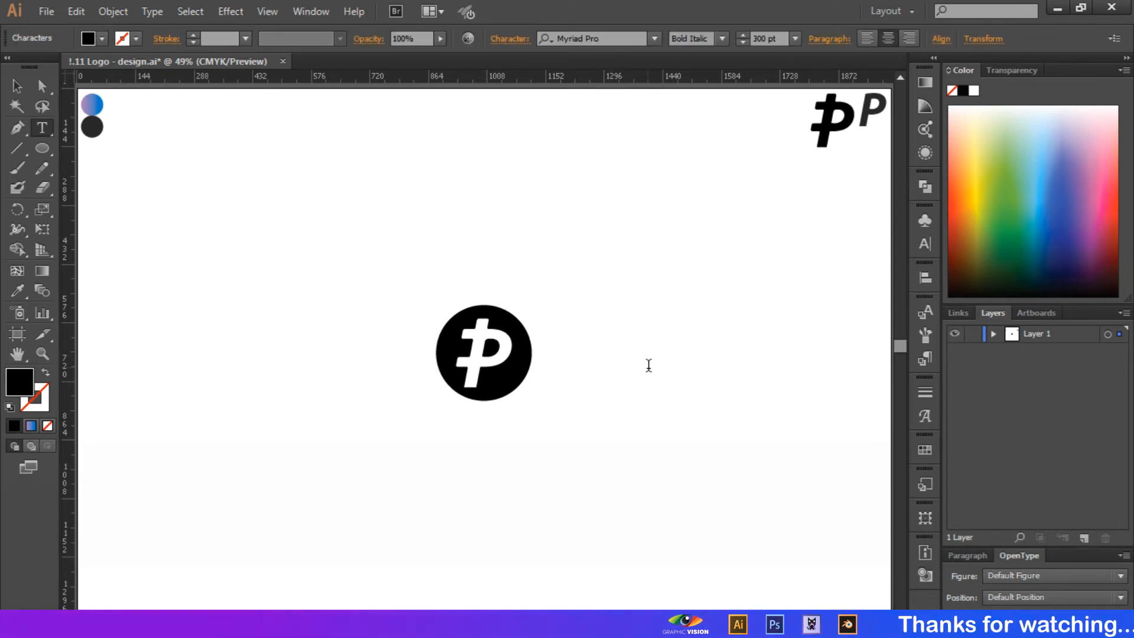
click(794, 38)
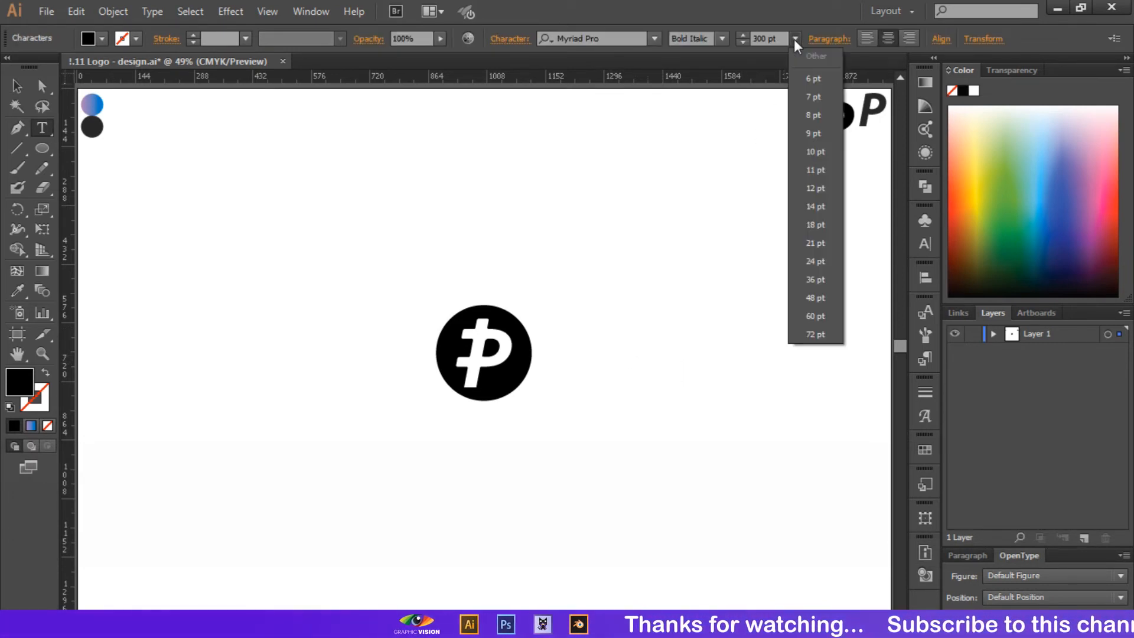
click(817, 331)
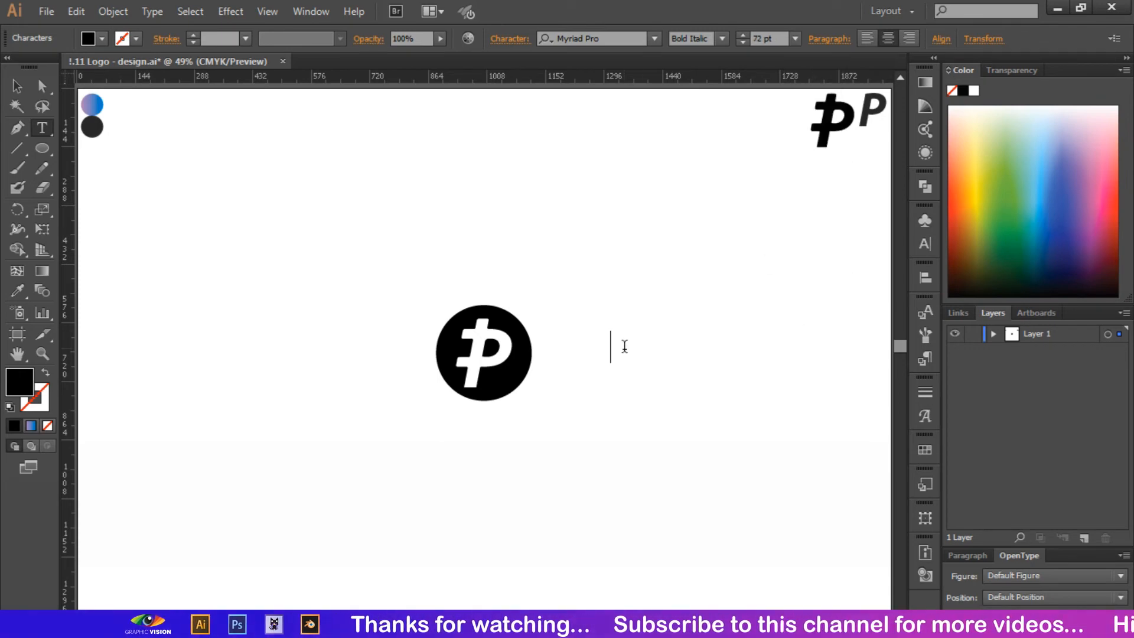
text(mo)
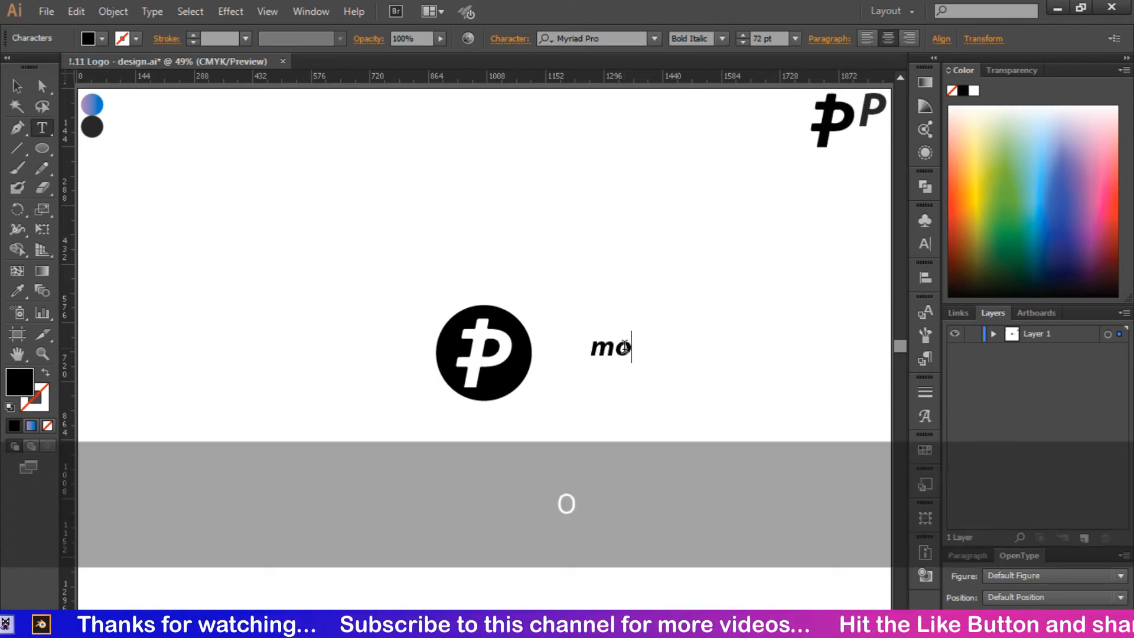
text(neypay)
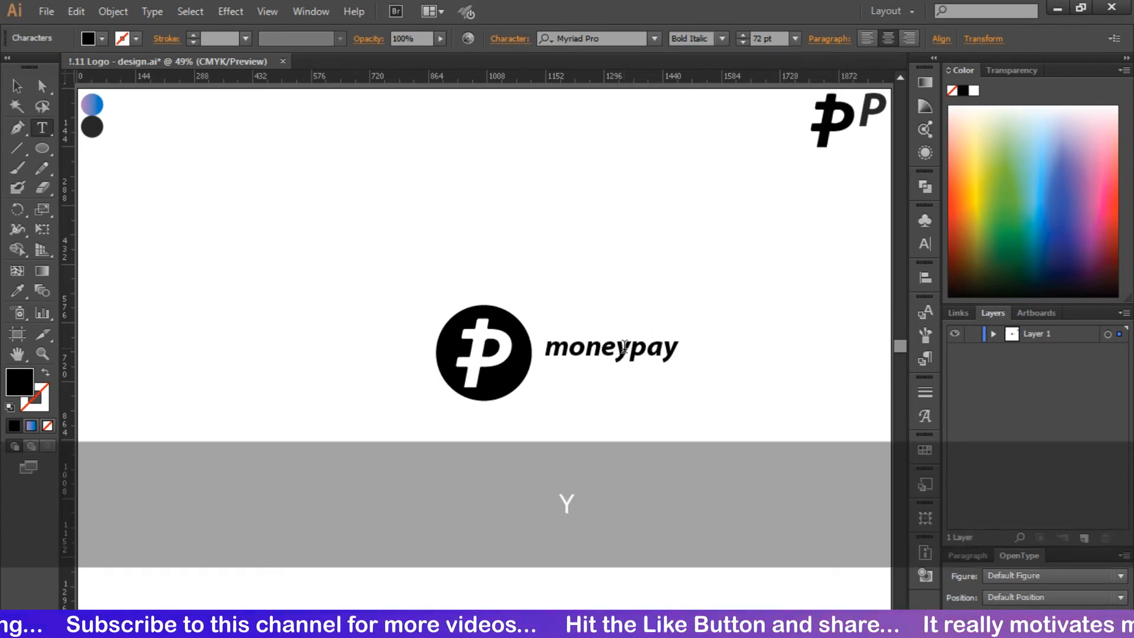
Set the moneypay text size to 120 pt
click(16, 86)
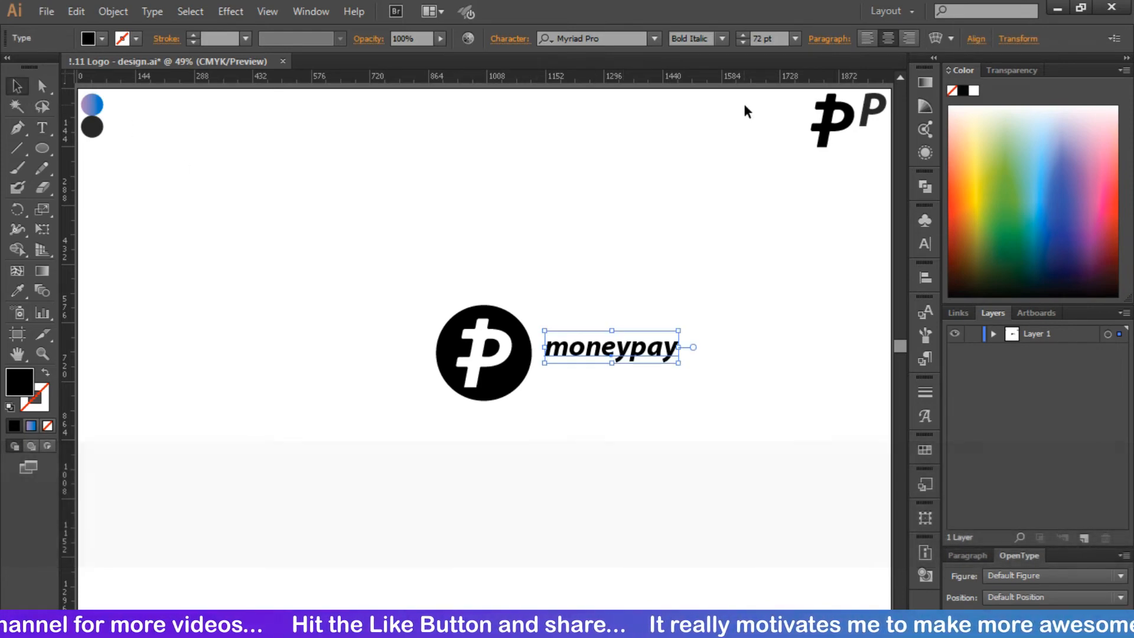
drag(762, 38, 745, 45)
text(120)
key(Return)
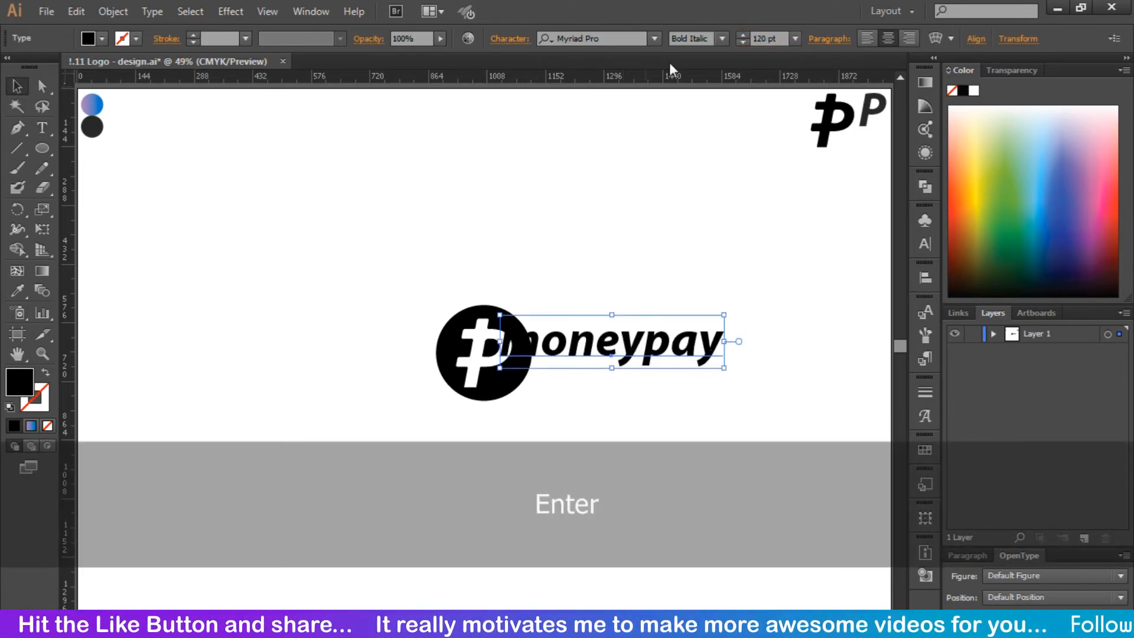
click(626, 259)
Place the moneypay text just right of the badge and align the two vertically by their centers
drag(609, 339, 661, 353)
drag(413, 284, 678, 422)
click(626, 46)
click(634, 260)
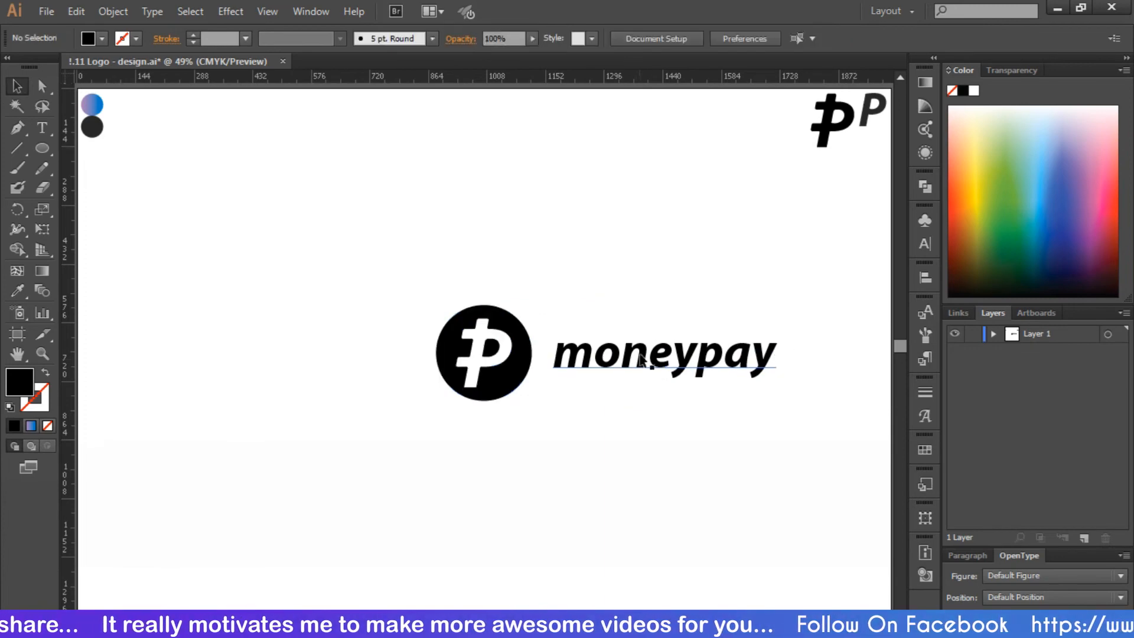
drag(649, 356, 636, 356)
click(570, 296)
Shrink the badge about its center to about 206 px wide and move the moneypay text closer to it
click(462, 381)
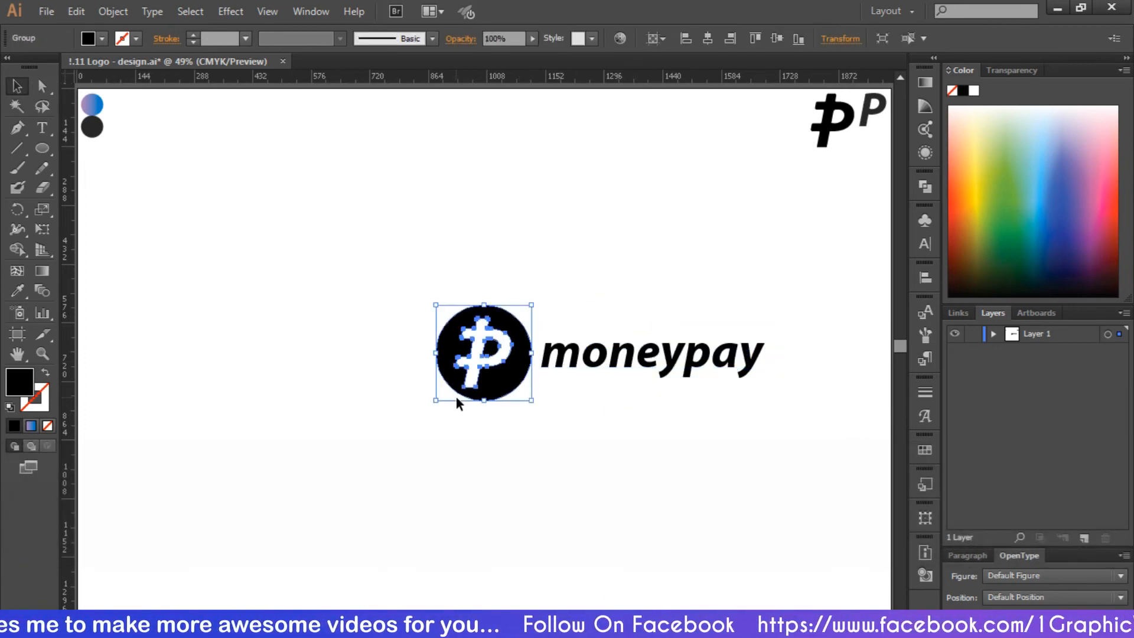
click(435, 404)
click(458, 378)
drag(435, 400, 442, 395)
click(478, 421)
drag(598, 355, 591, 356)
click(555, 238)
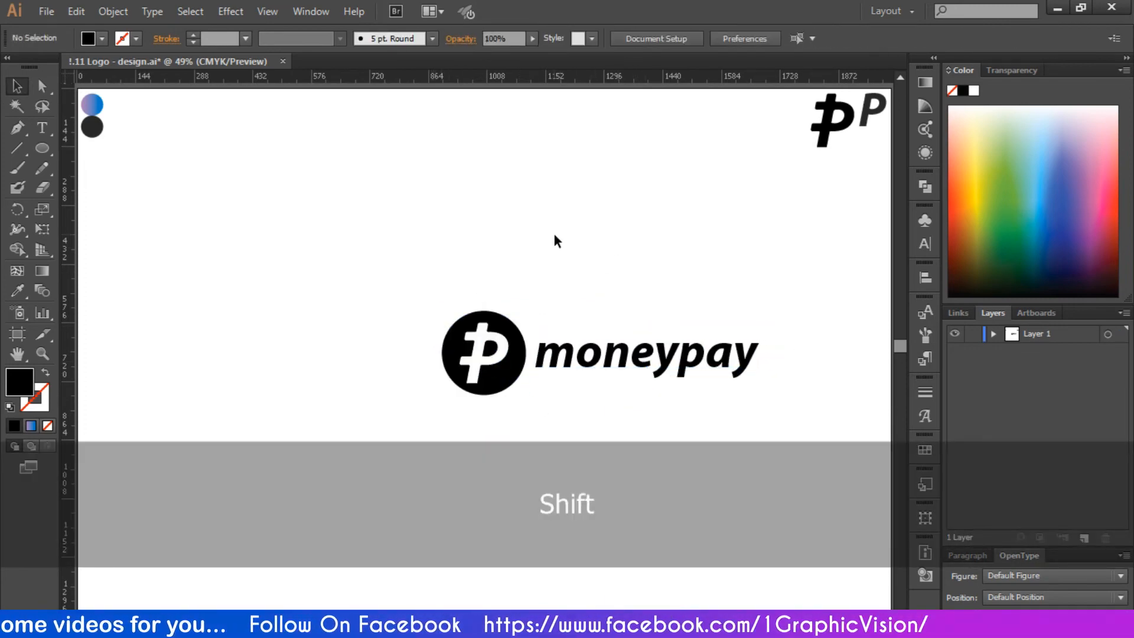
Group the badge with the moneypay text and center the group horizontally on the artboard
drag(419, 281, 655, 413)
right_click(602, 356)
click(645, 436)
click(555, 39)
click(687, 388)
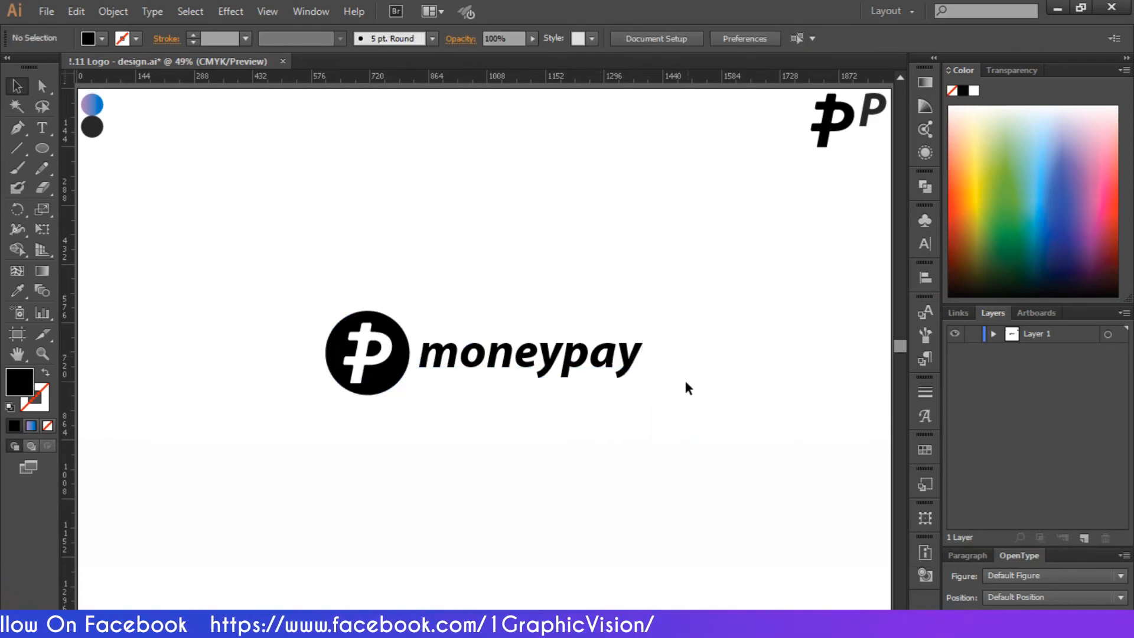
Move the grouped logo straight up to about Y 323 px and paste a copy in the artboard's lower-left area
click(563, 370)
drag(564, 370, 564, 236)
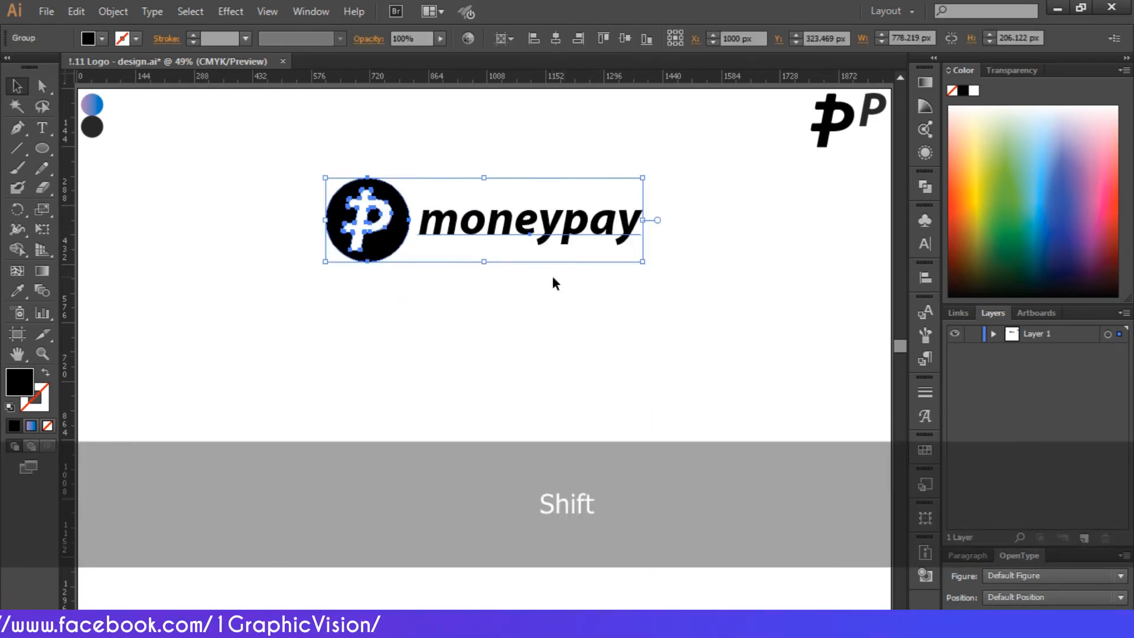
key(ctrl+c)
key(ctrl+v)
drag(531, 348, 337, 496)
Show the two hidden background panels in Layer 1
click(993, 334)
click(954, 473)
click(954, 491)
click(993, 334)
Recolor the logo copy on the dark panel with the light fill sampled from the upper background panel
click(456, 486)
key(i)
click(251, 337)
key(v)
Duplicate the top logo and place the copy in the white area beside the dark panel
click(354, 236)
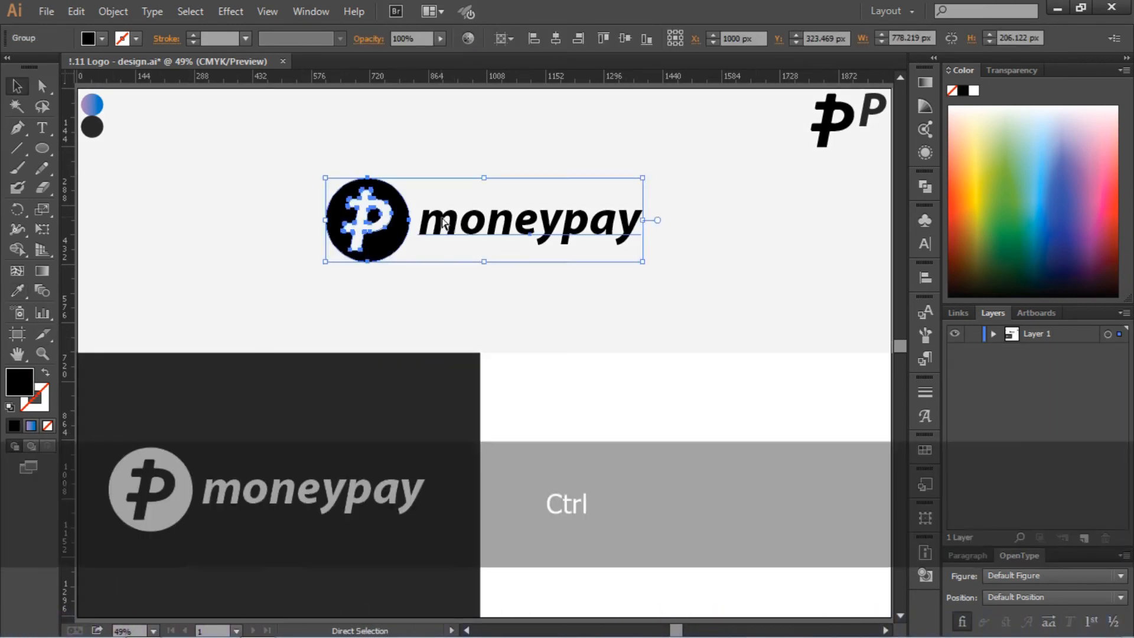
key(ctrl+c)
key(ctrl+v)
drag(429, 363, 250, 500)
drag(255, 488, 648, 482)
Recolor the logo copy in the white area with the dark grey sampled from the dark panel
click(17, 291)
click(307, 428)
click(15, 89)
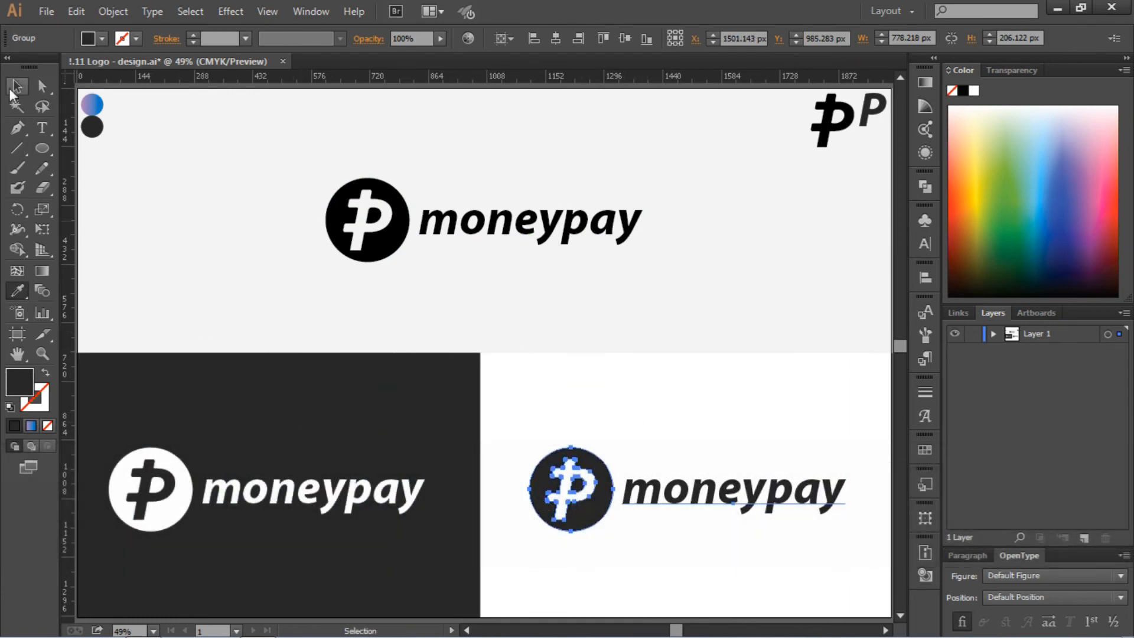
click(384, 236)
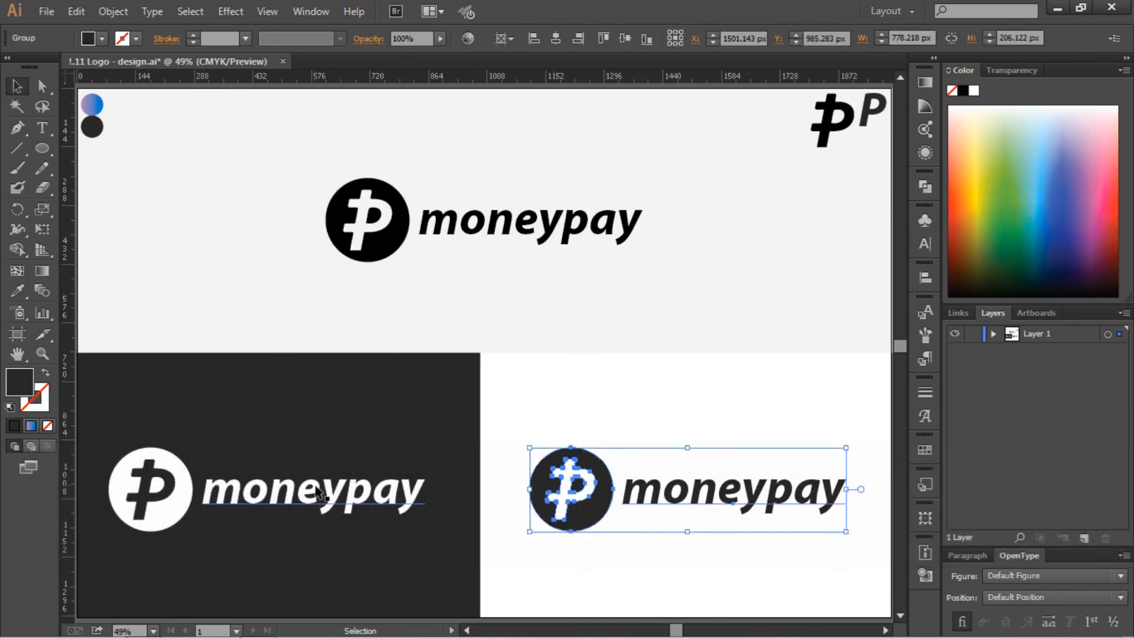
click(17, 291)
click(307, 427)
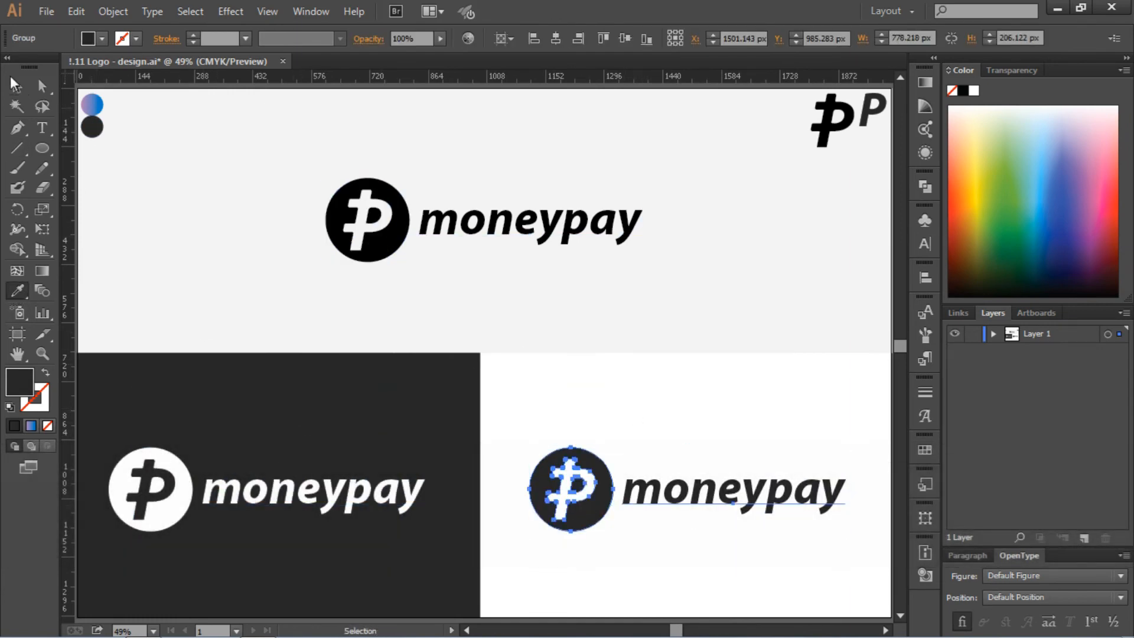
click(15, 88)
Ungroup the badge and the moneypay text of the top logo
click(385, 240)
right_click(383, 236)
click(416, 335)
click(395, 265)
Fill the top logo's badge with the purple-to-blue gradient sampled from the small circle in the artboard's upper-left corner
click(373, 241)
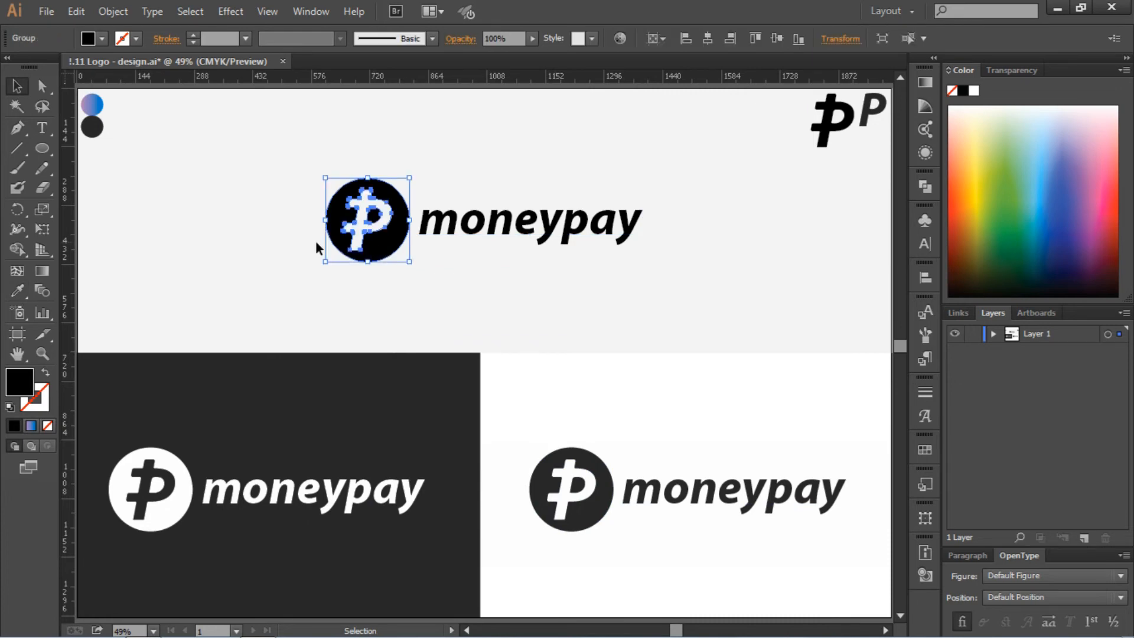
click(17, 291)
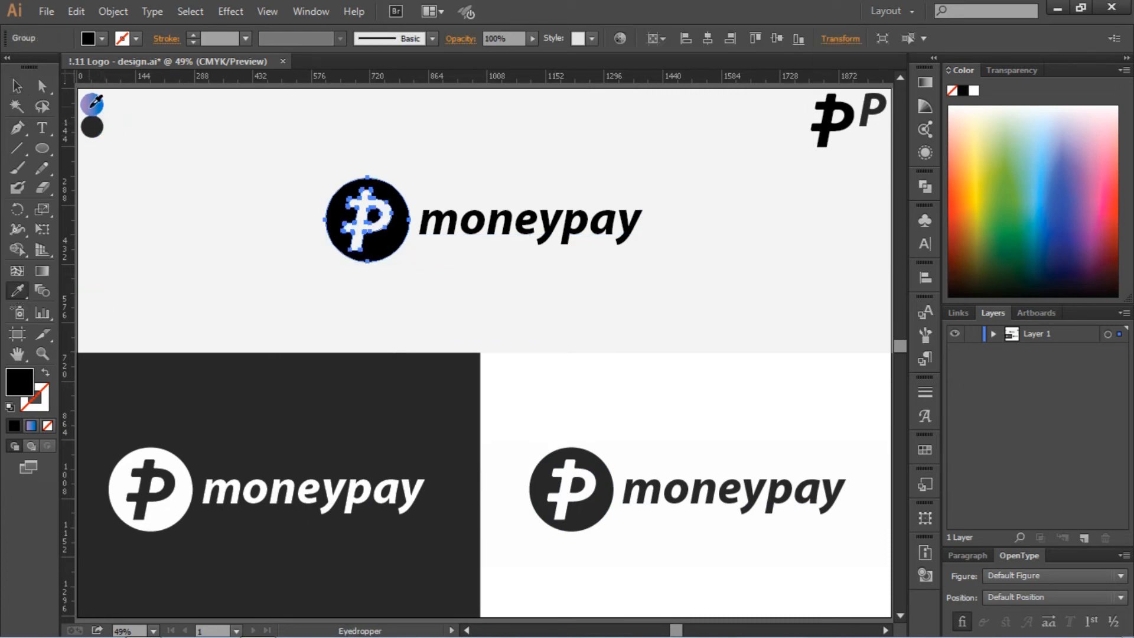
click(89, 106)
click(17, 87)
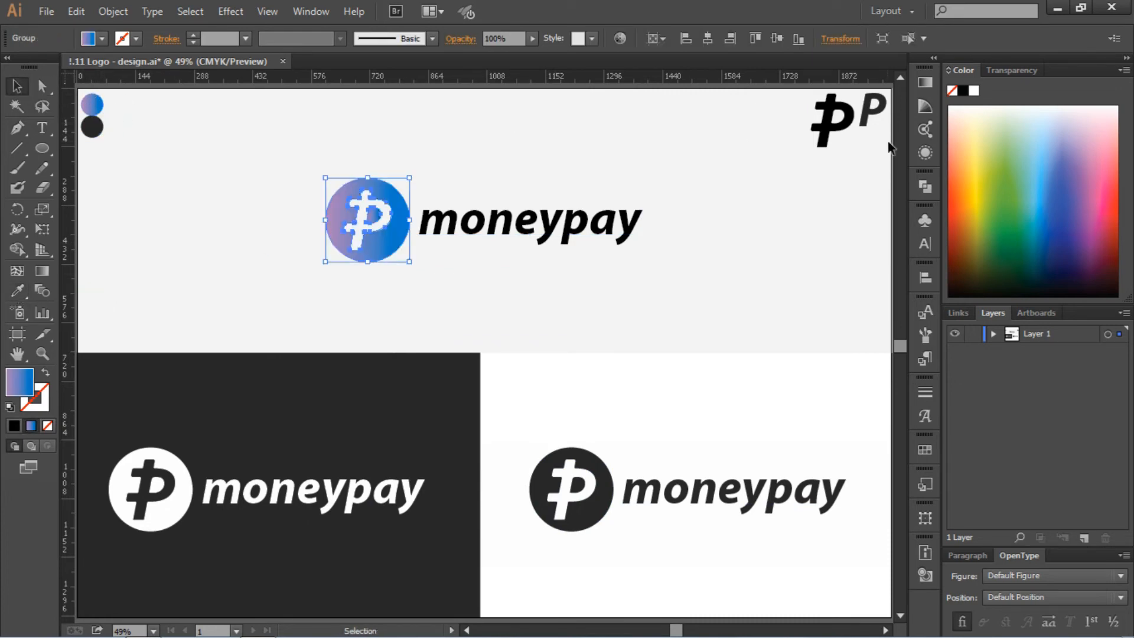
Set the angle of the top badge's linear gradient to 45°, after trying -45°
click(924, 83)
click(789, 136)
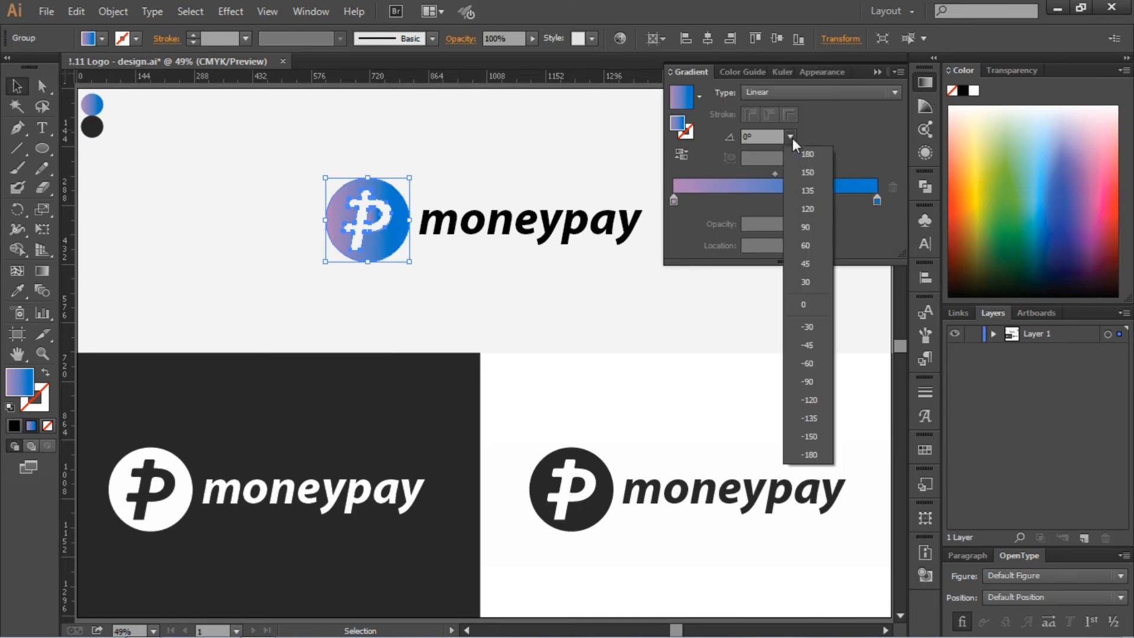
click(812, 346)
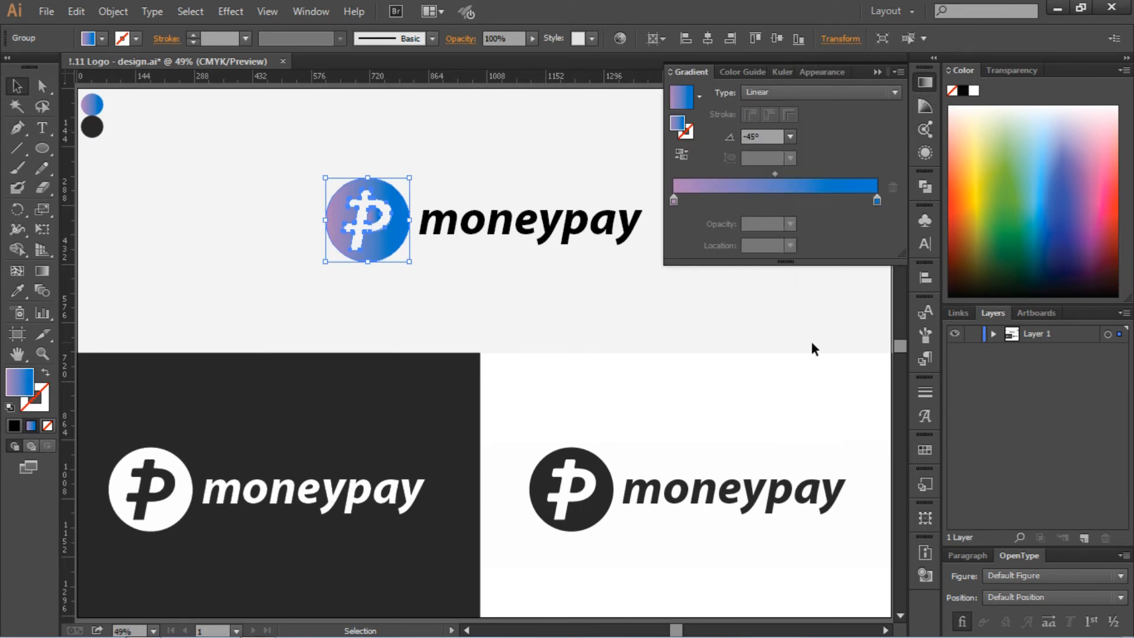
click(790, 137)
click(806, 260)
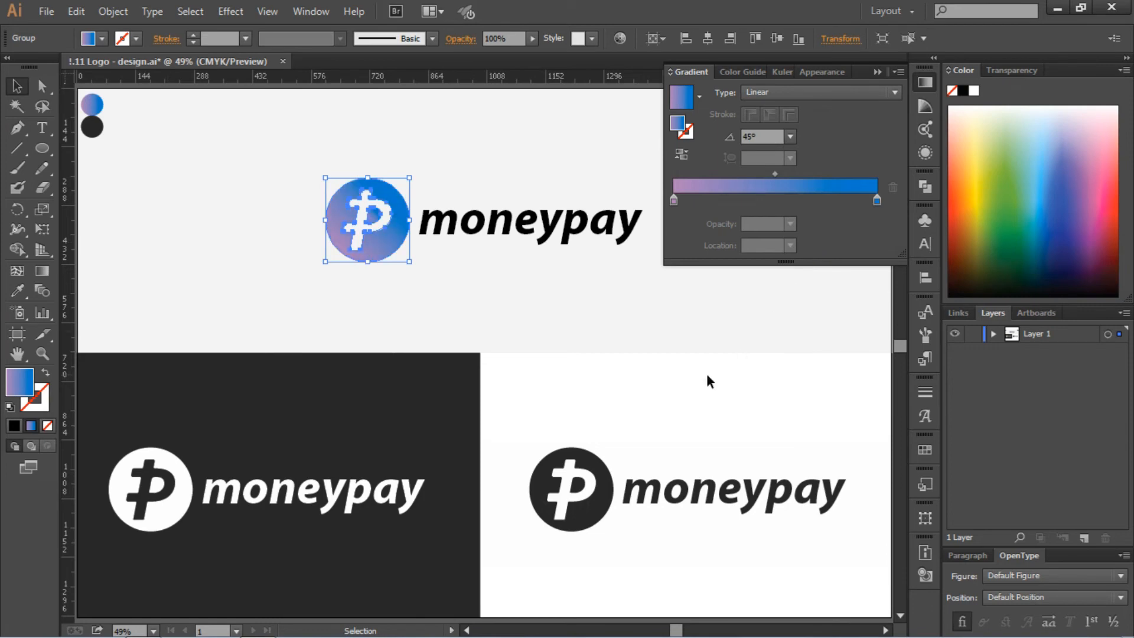
click(877, 72)
click(732, 352)
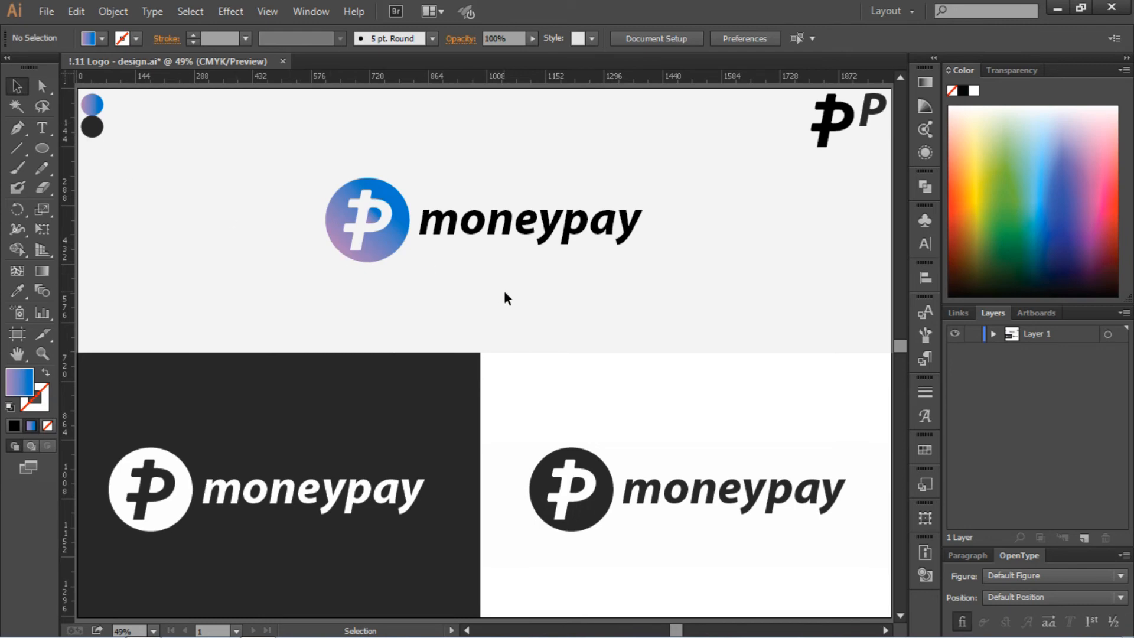
Group the gradient badge with the moneypay text of the top logo
drag(311, 146, 531, 263)
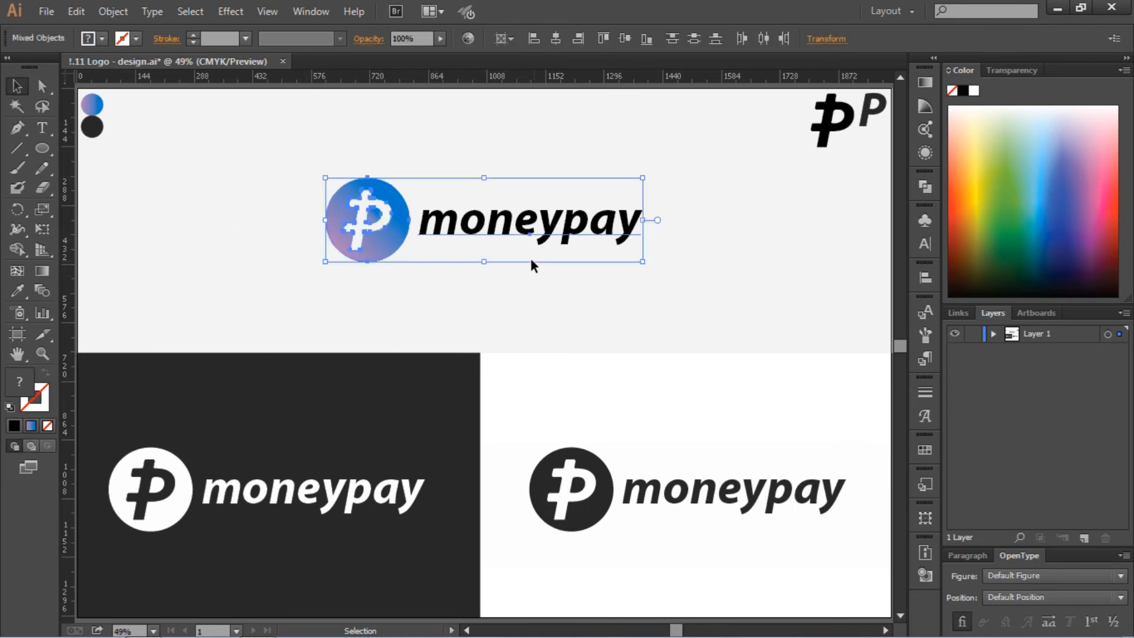
right_click(506, 244)
click(554, 316)
click(585, 389)
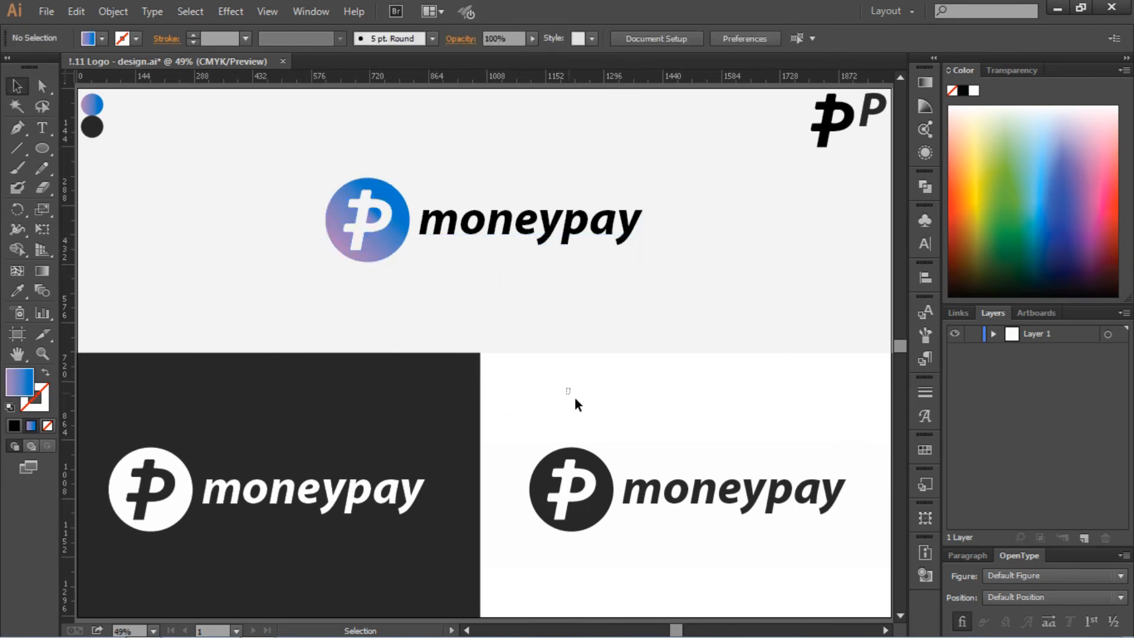
Check whether the badge and text of the dark logo in the white area are grouped
drag(574, 400, 736, 544)
right_click(702, 495)
click(754, 420)
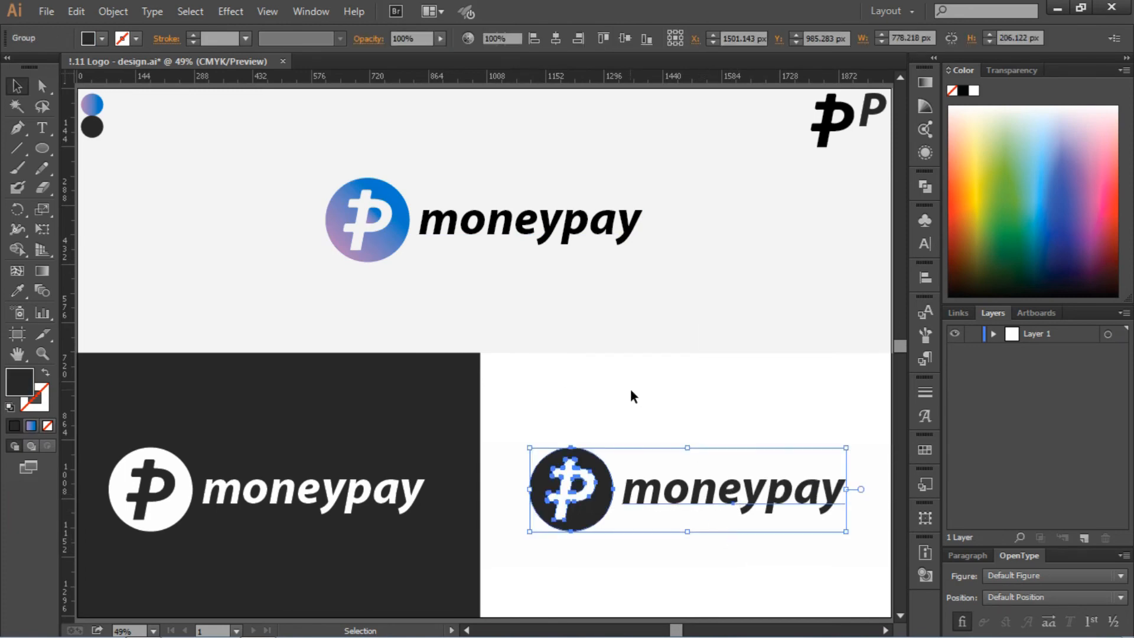
click(631, 394)
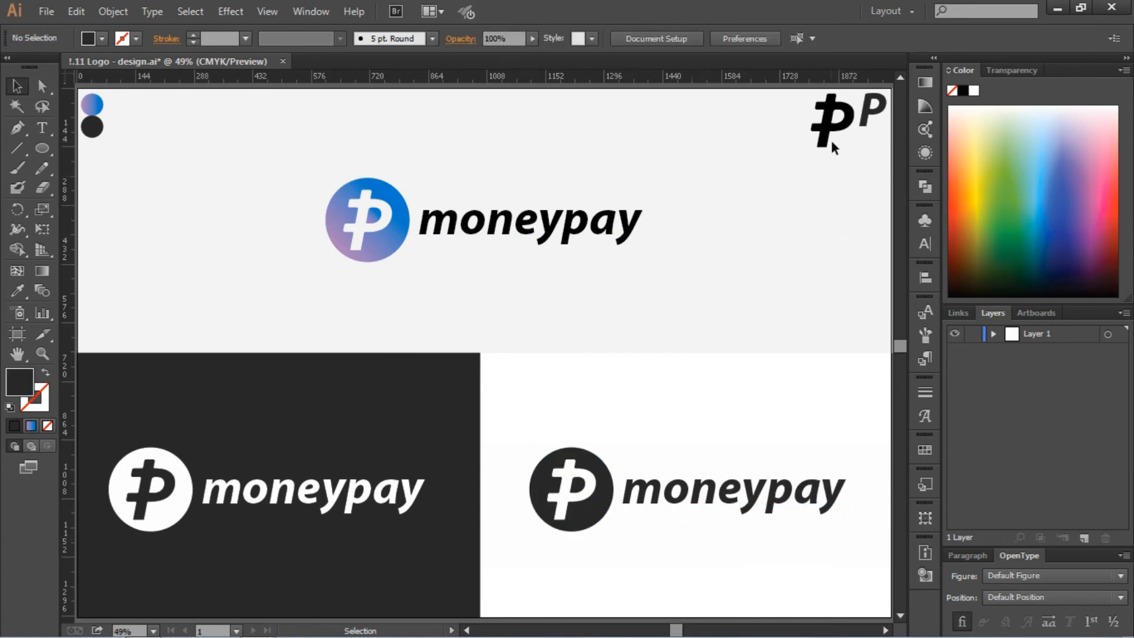
mouse_move(874, 106)
mouse_down()
mouse_move(887, 218)
mouse_move(874, 106)
mouse_up()
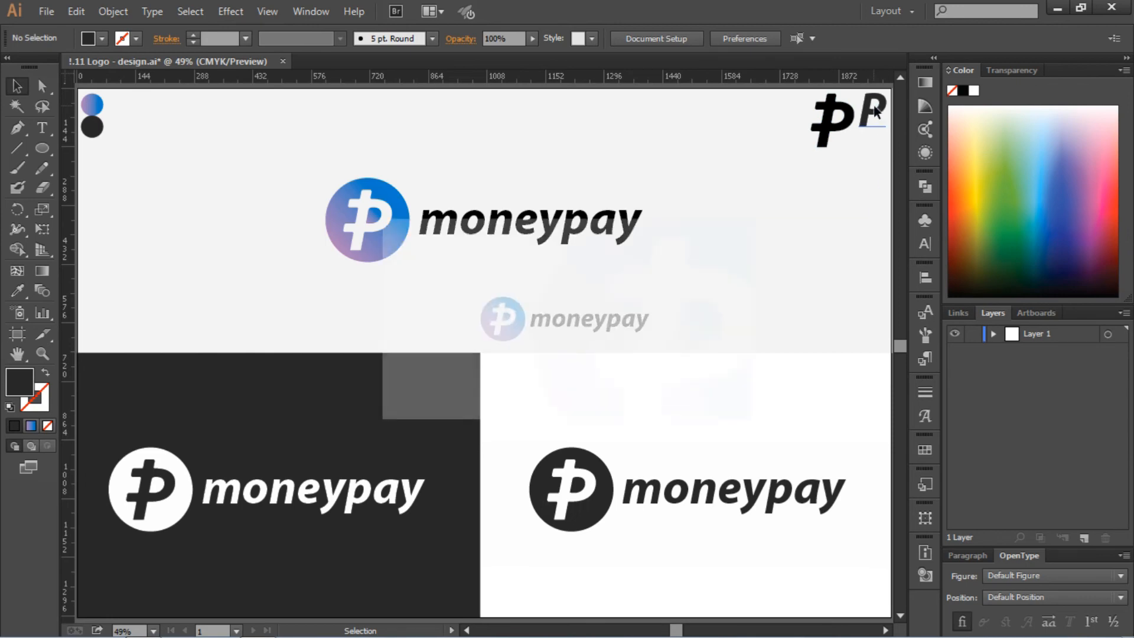